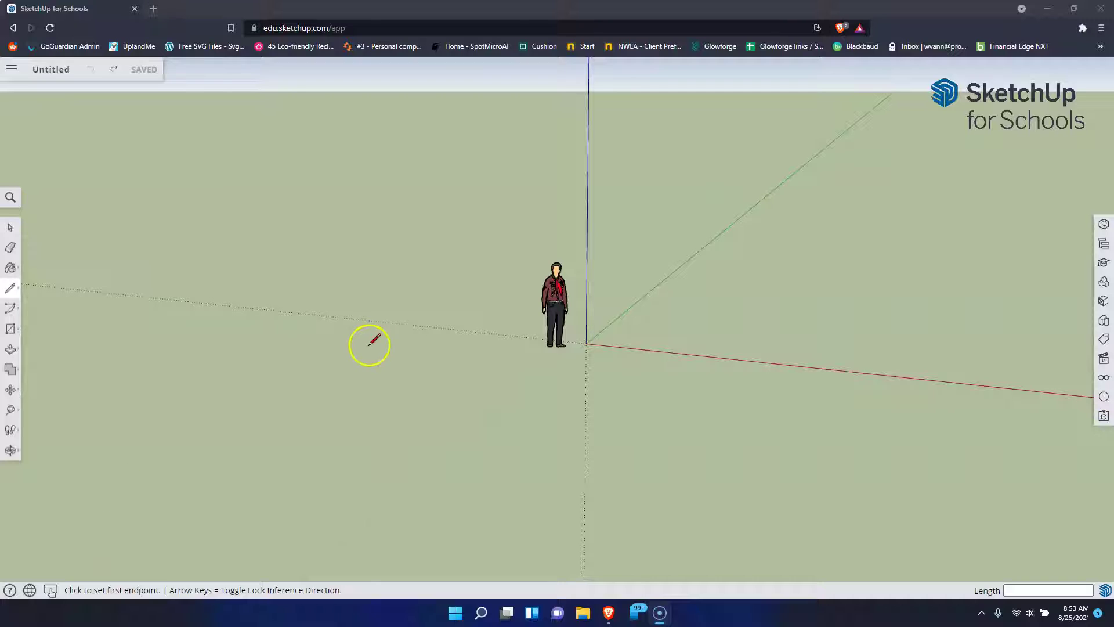
- Delete the standing person figure beside the origin
{"action": "left_click", "coordinate": [13, 228]}
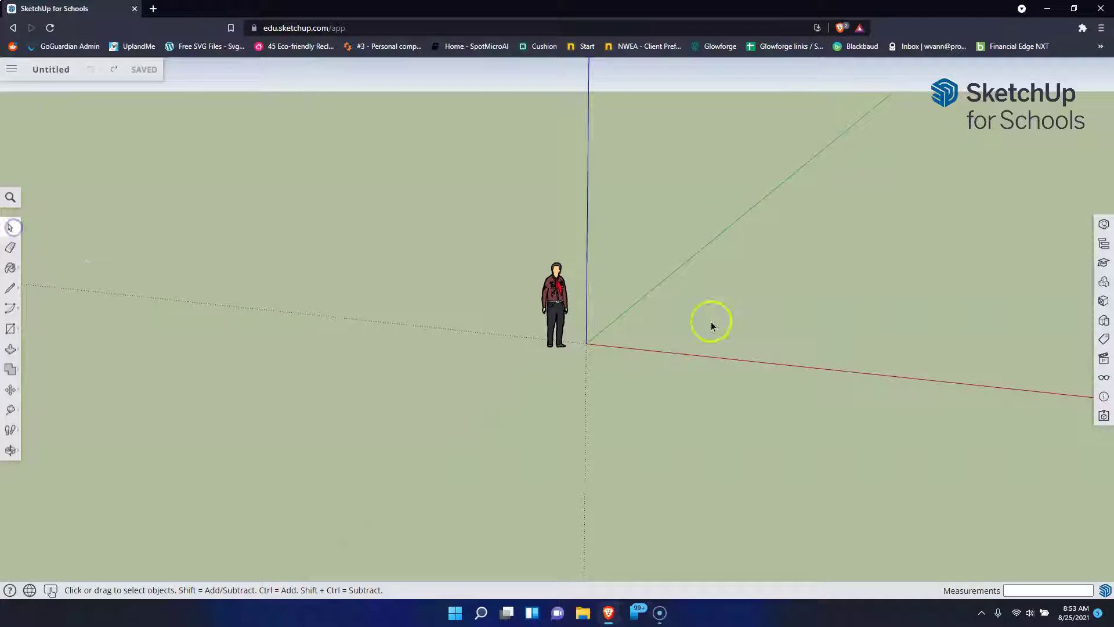
{"action": "left_click", "coordinate": [557, 301]}
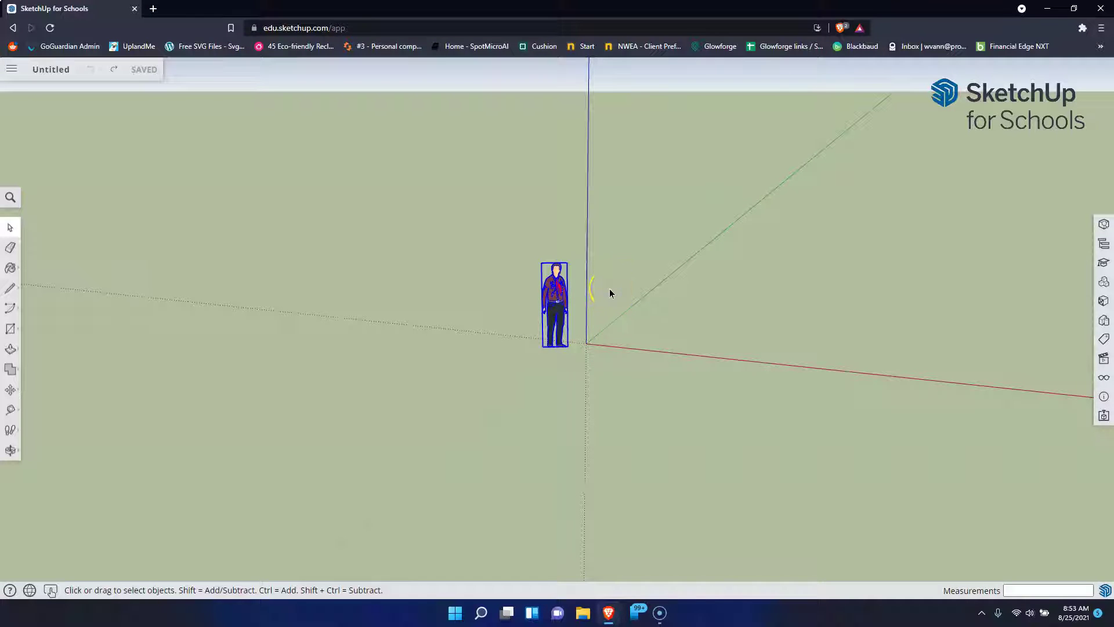
{"action": "key", "text": "Delete"}
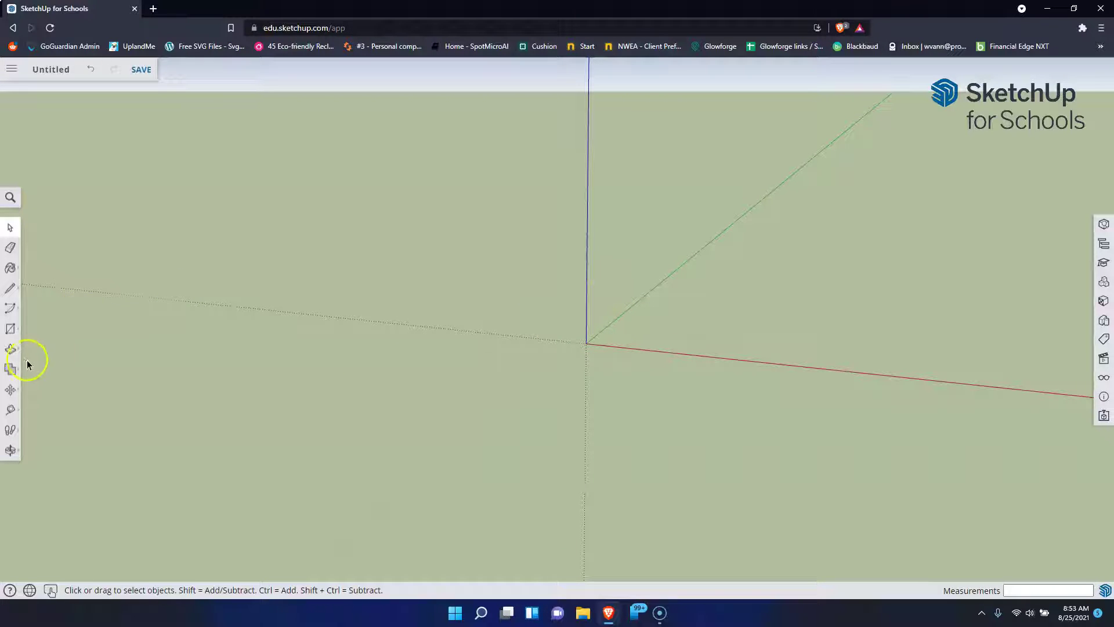
{"action": "left_click", "coordinate": [10, 329]}
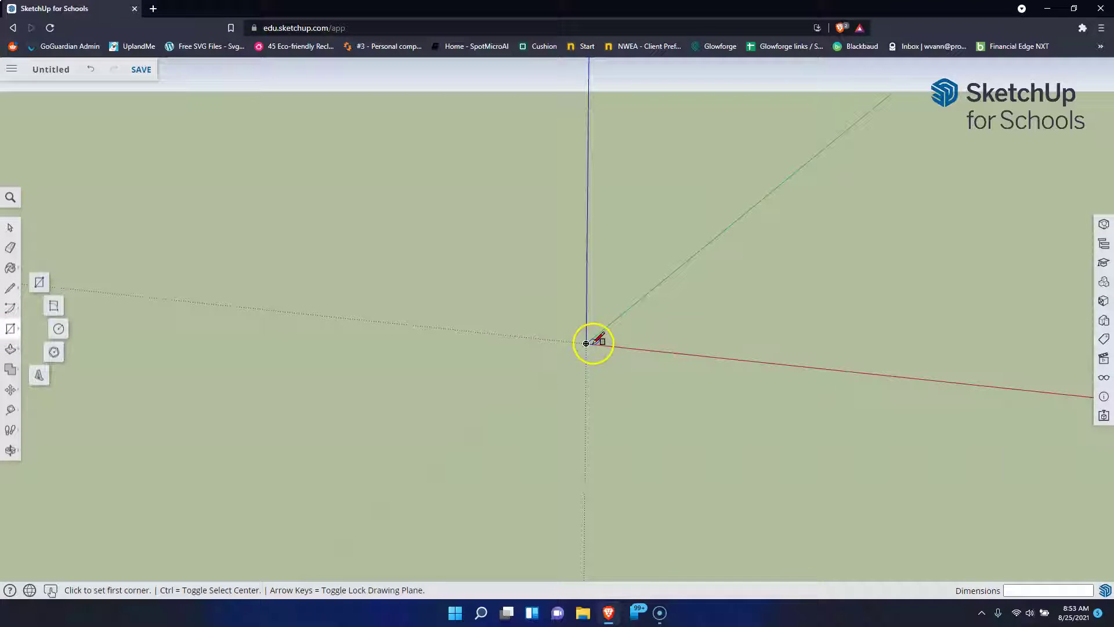
{"action": "left_click", "coordinate": [586, 343]}
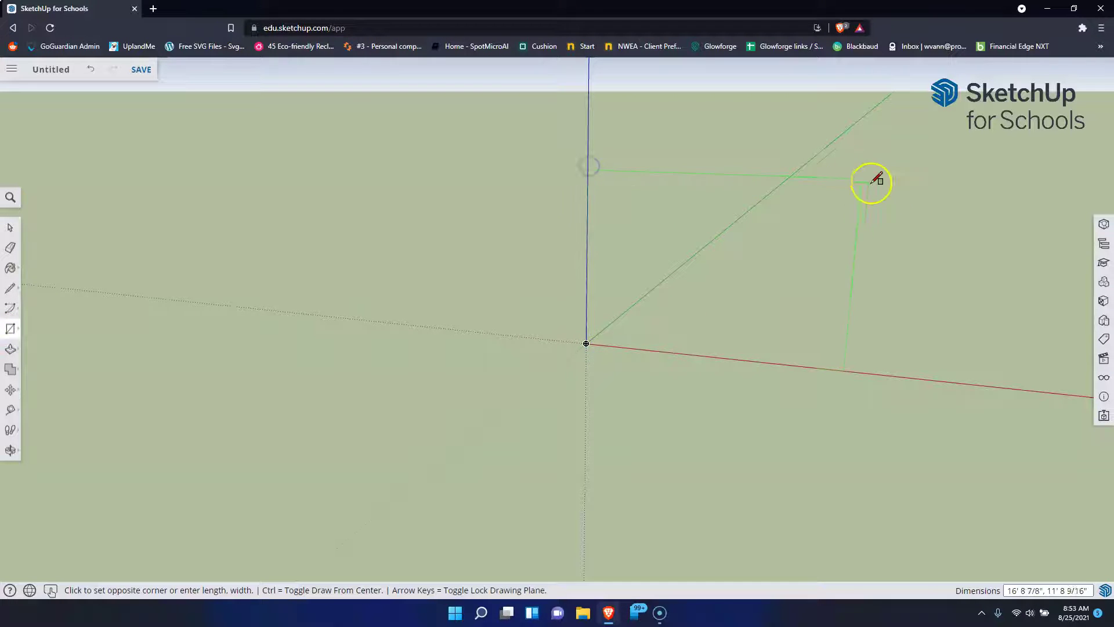
{"action": "left_click", "coordinate": [942, 145]}
{"action": "middle_click_drag", "start_coordinate": [557, 271], "coordinate": [662, 290]}
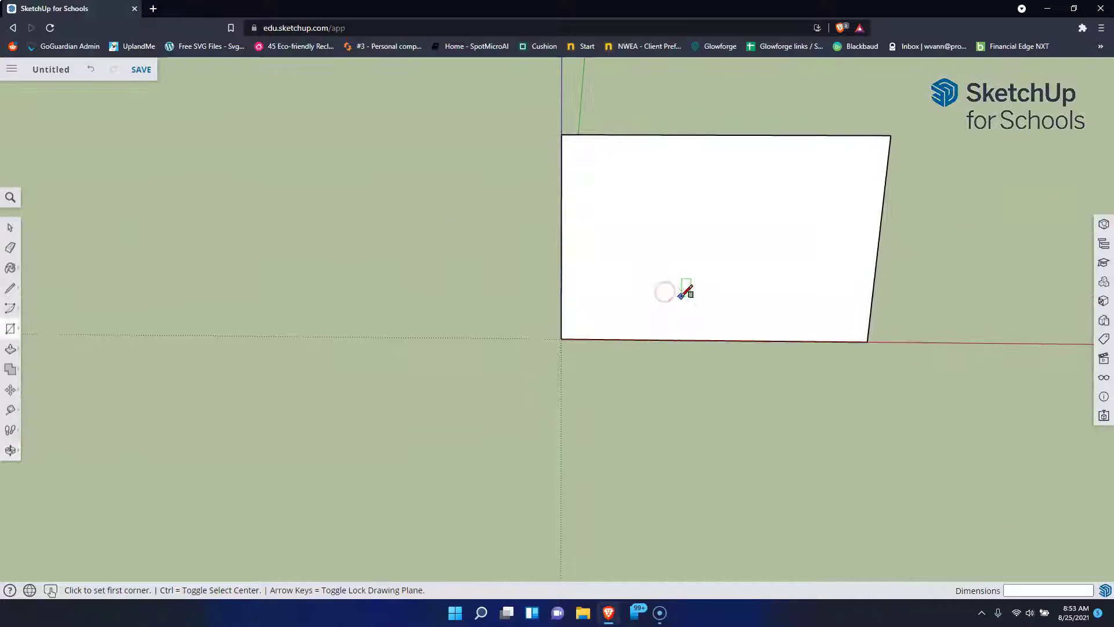
{"action": "key", "text": "ctrl+z"}
{"action": "mouse_move", "coordinate": [749, 281]}
{"action": "middle_mouse_down"}
{"action": "mouse_move", "coordinate": [617, 276]}
{"action": "mouse_move", "coordinate": [746, 281]}
{"action": "middle_mouse_up"}
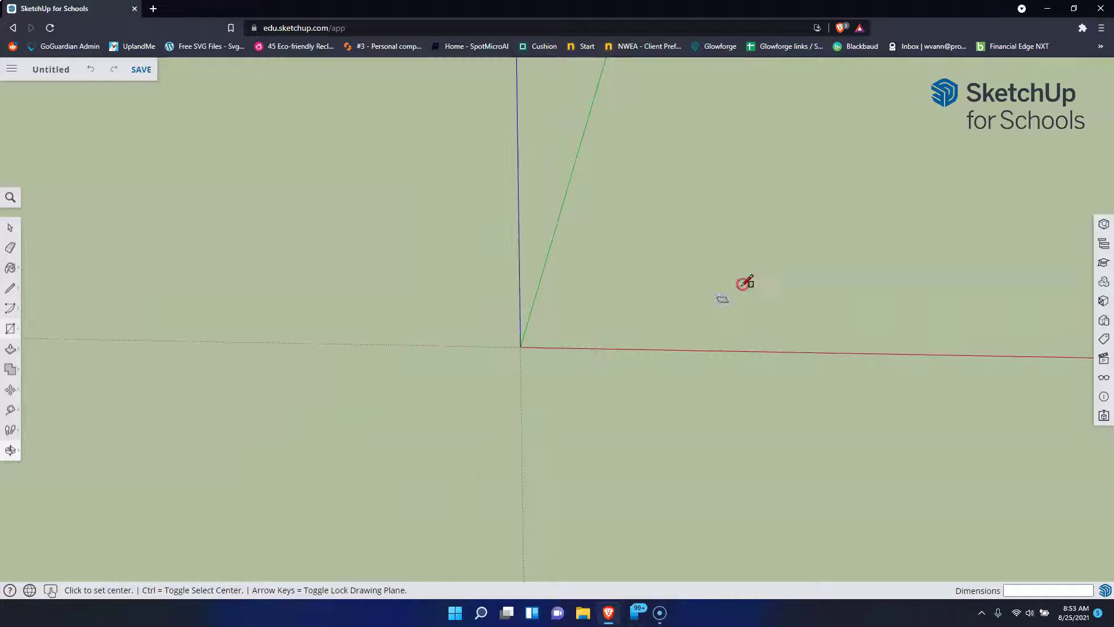
{"action": "left_click", "coordinate": [522, 346]}
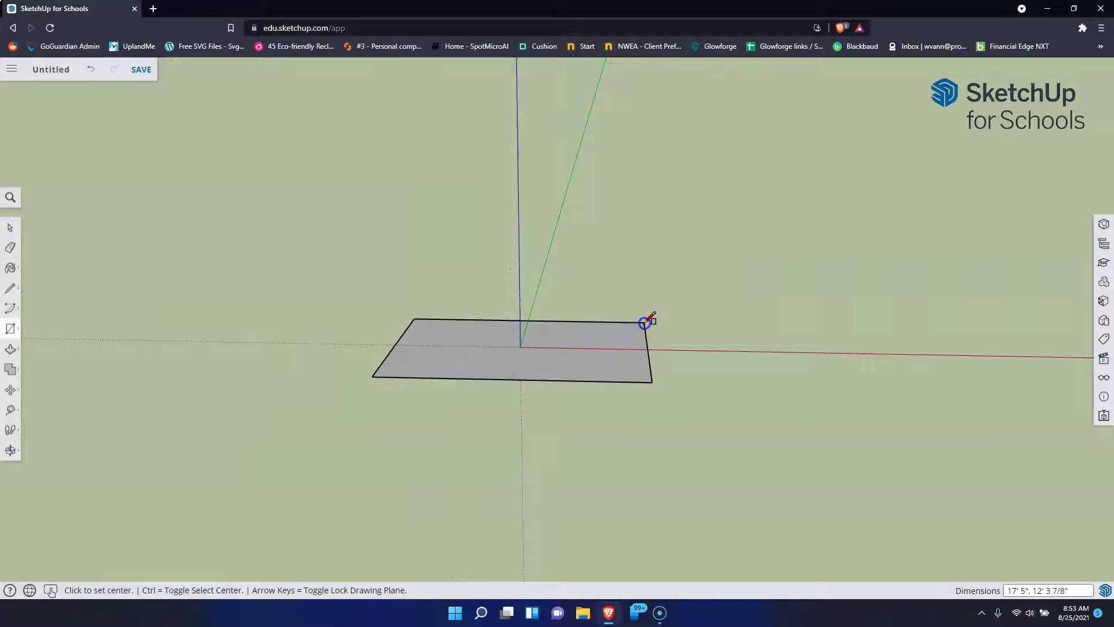
{"action": "left_click", "coordinate": [548, 346]}
- Draw an upright rectangle from the origin in the plane of the red and blue axes
{"action": "left_click", "coordinate": [520, 347]}
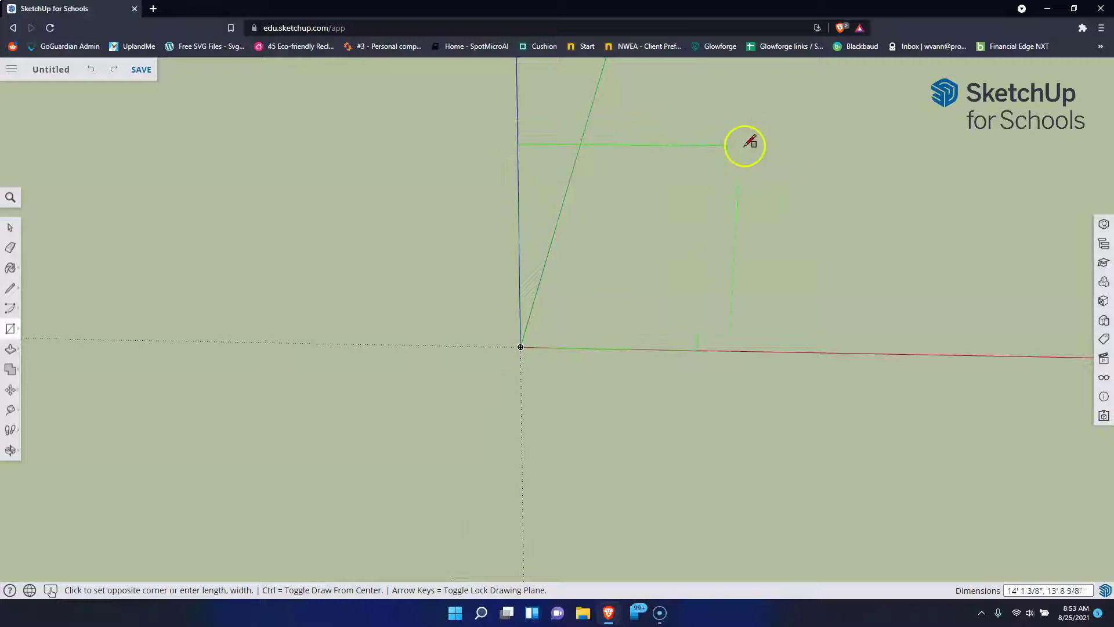
{"action": "left_click", "coordinate": [904, 143]}
{"action": "middle_click_drag", "start_coordinate": [899, 393], "coordinate": [967, 368]}
{"action": "middle_click_drag", "start_coordinate": [582, 209], "coordinate": [522, 291]}
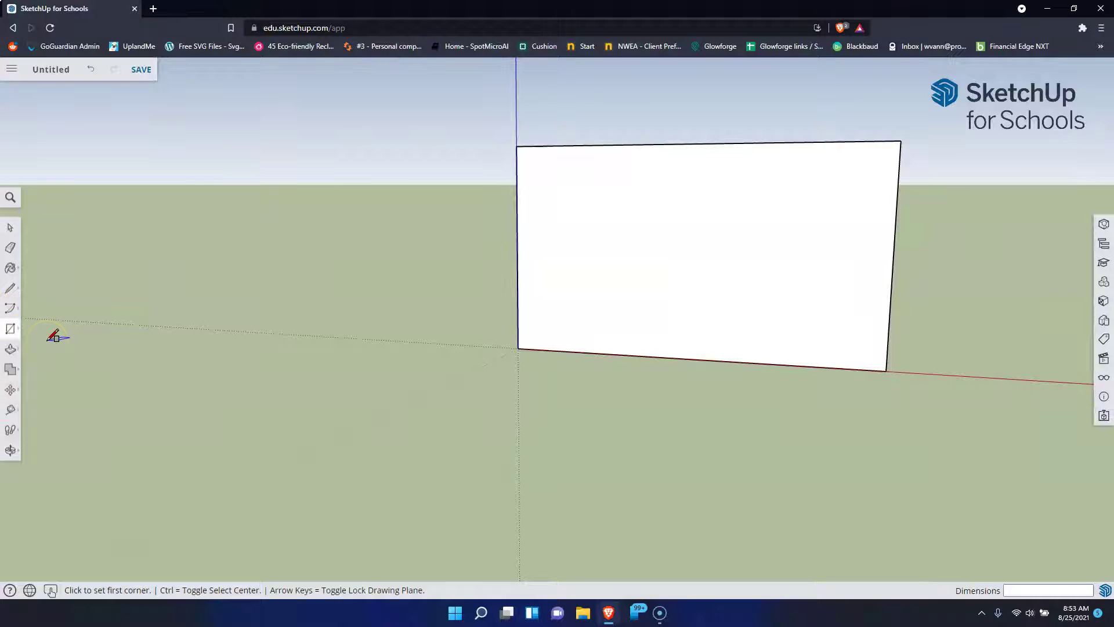
- Draw a downward-sagging two-point arc with a chord of about 8' 10" from the rectangle's blue-axis edge into its face
{"action": "left_click", "coordinate": [12, 309]}
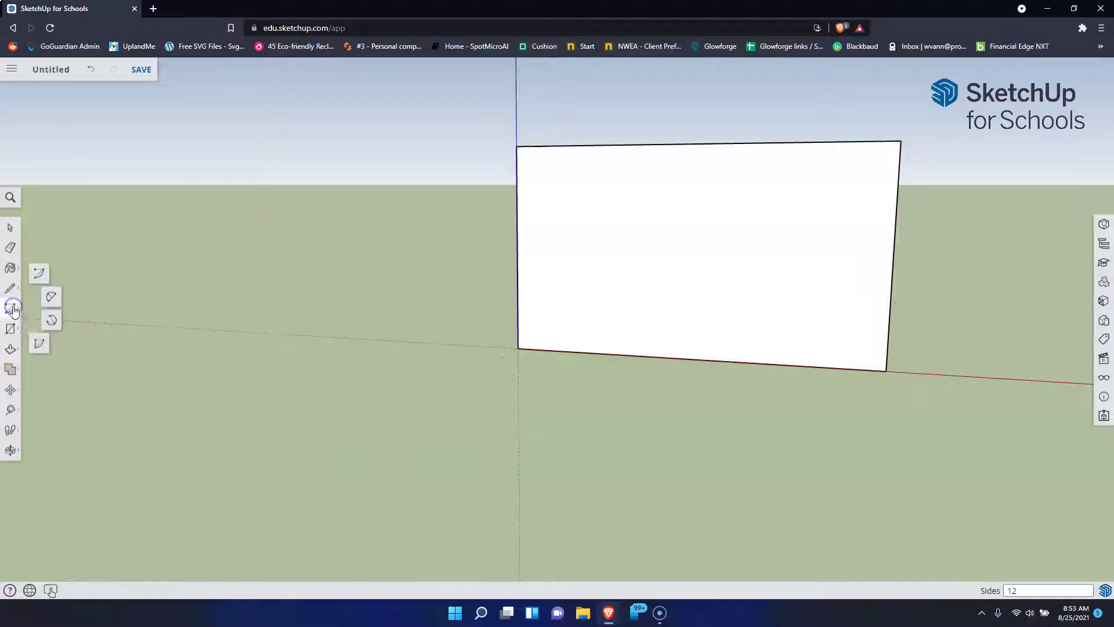
{"action": "left_click", "coordinate": [50, 299]}
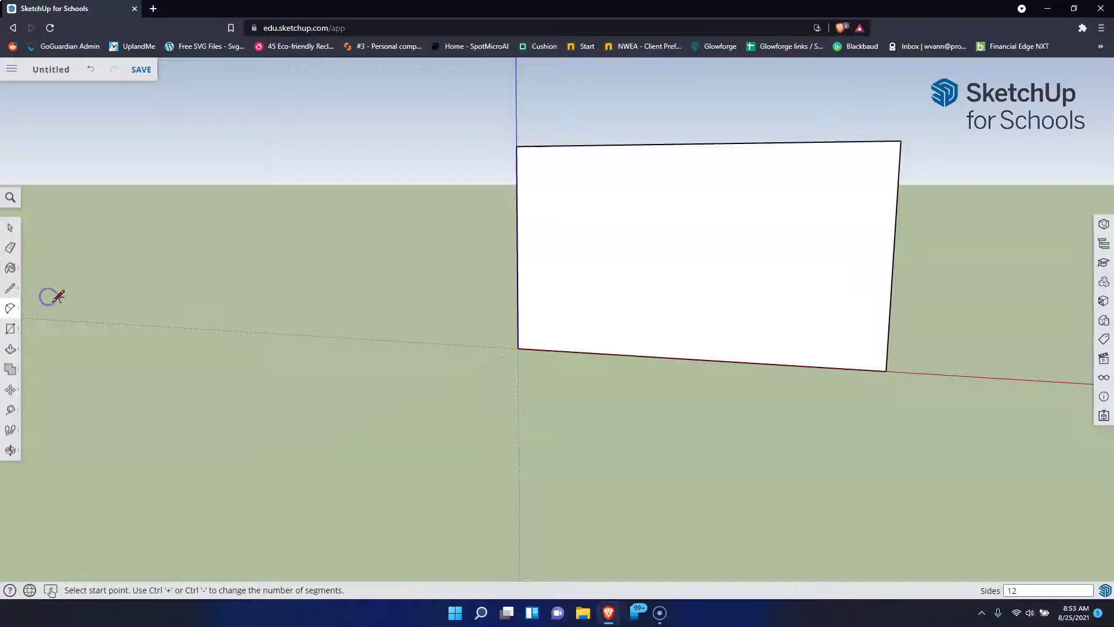
{"action": "left_click", "coordinate": [12, 308]}
{"action": "left_click", "coordinate": [53, 299]}
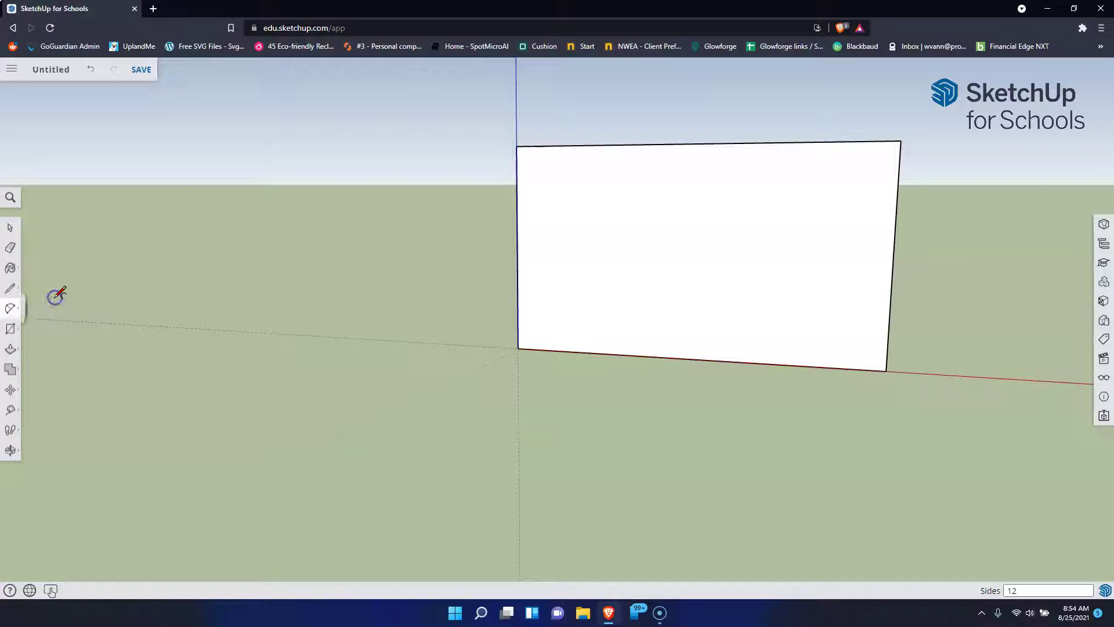
{"action": "left_click_drag", "start_coordinate": [516, 206], "coordinate": [647, 226]}
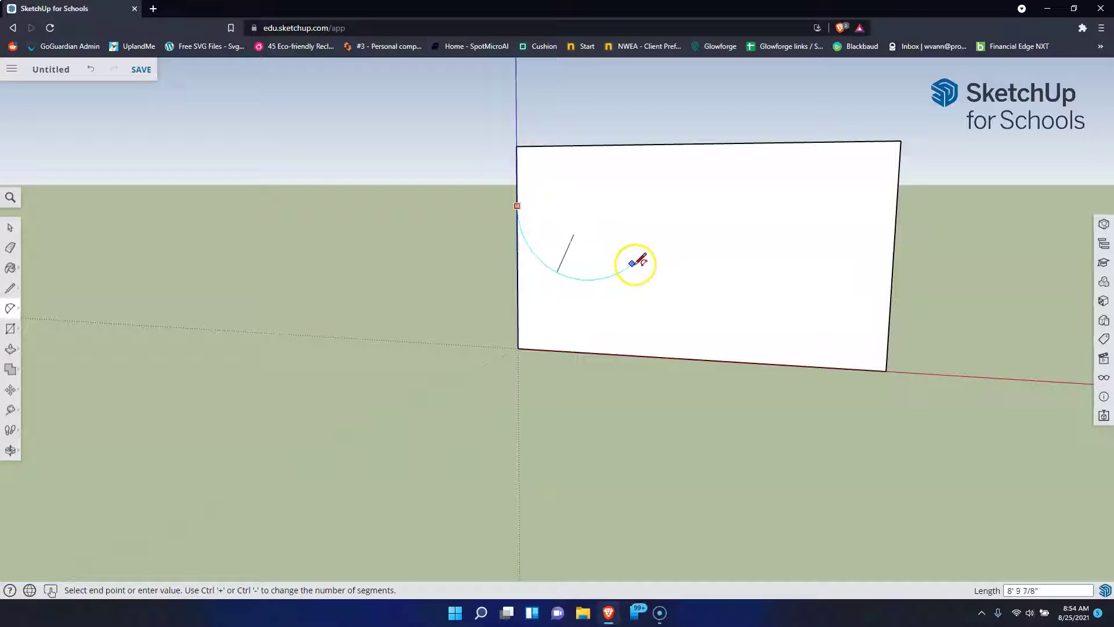
{"action": "left_click", "coordinate": [638, 263]}
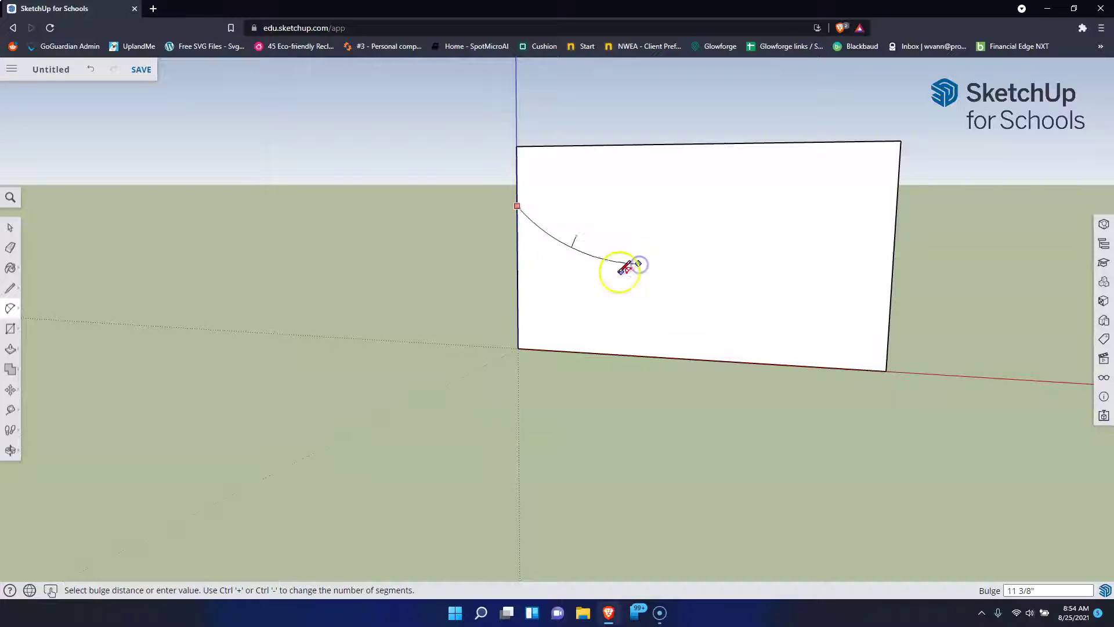
{"action": "left_click", "coordinate": [569, 249]}
- Continue the curve with an upward arc bulging about 6" and an outward arc bulging about 1' 1" to the rectangle's lower corner on the red axis
{"action": "middle_click_drag", "start_coordinate": [574, 269], "coordinate": [653, 274]}
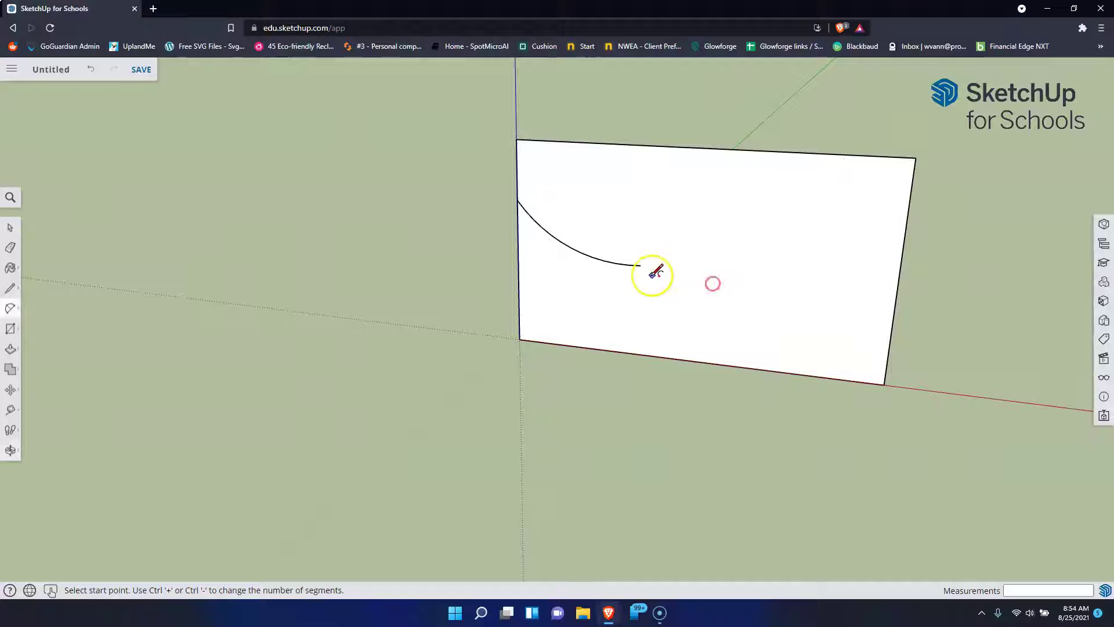
{"action": "left_click_drag", "start_coordinate": [640, 265], "coordinate": [733, 206]}
{"action": "left_click", "coordinate": [736, 206]}
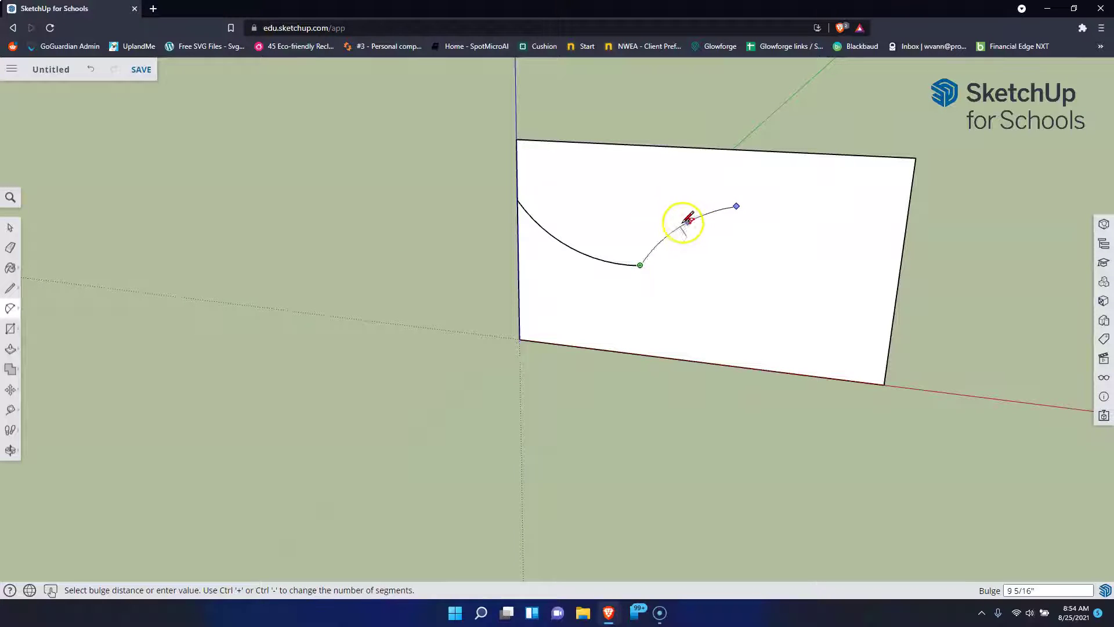
{"action": "left_click", "coordinate": [685, 227]}
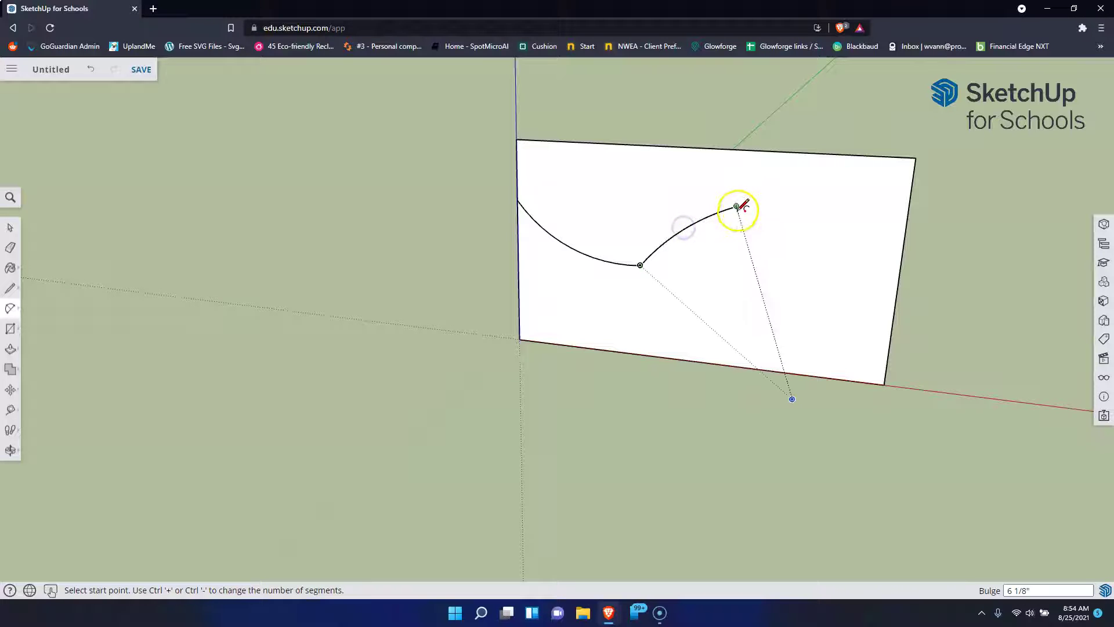
{"action": "left_click_drag", "start_coordinate": [736, 206], "coordinate": [884, 384]}
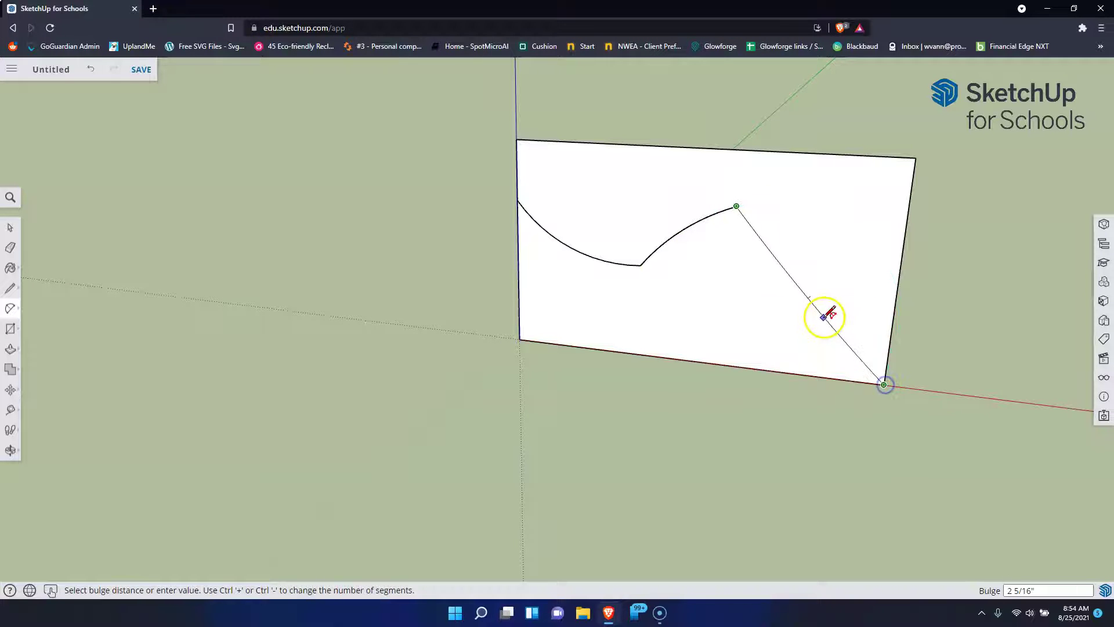
{"action": "left_click", "coordinate": [842, 309]}
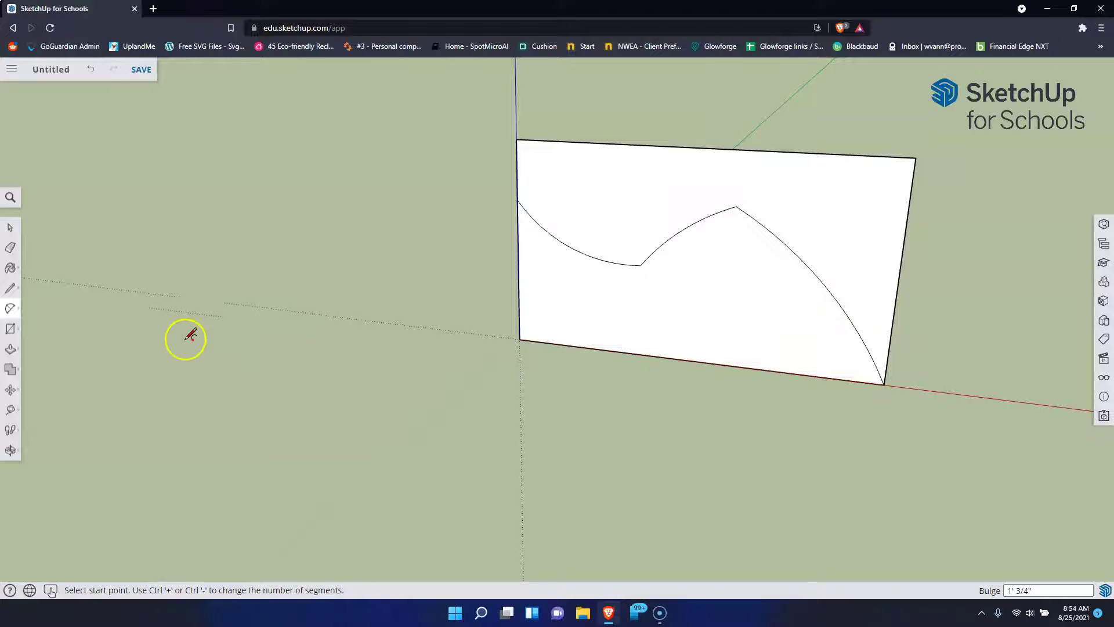
- Erase all edges of the upright rectangle, keeping only the three connected arcs
{"action": "left_click", "coordinate": [11, 249]}
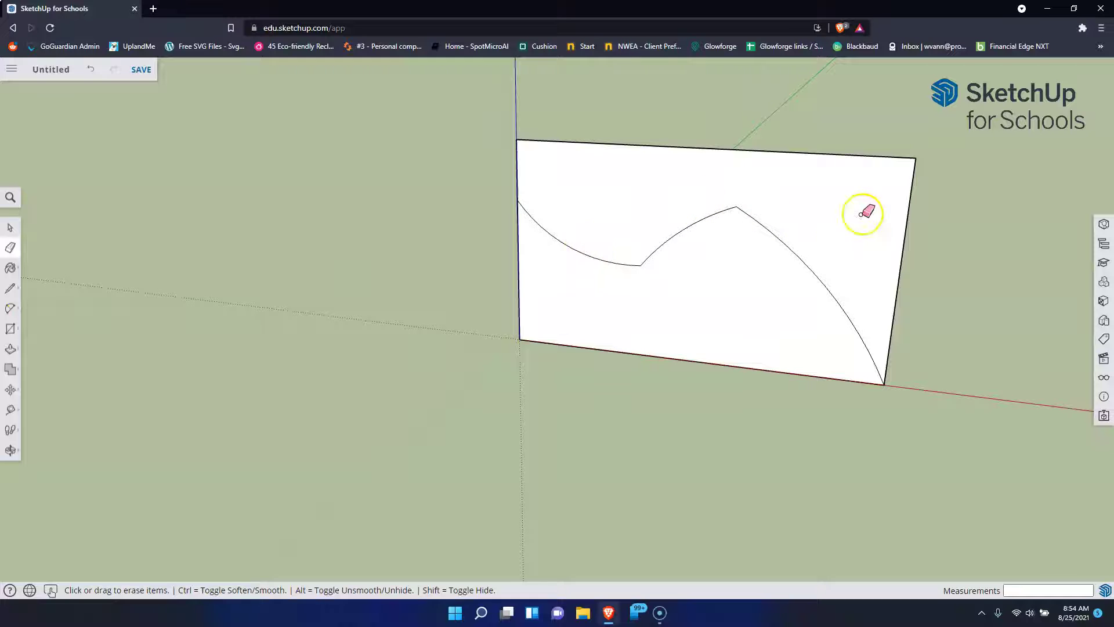
{"action": "key", "text": "o"}
{"action": "mouse_move", "coordinate": [979, 221]}
{"action": "middle_mouse_down"}
{"action": "mouse_move", "coordinate": [585, 247]}
{"action": "mouse_move", "coordinate": [900, 270]}
{"action": "middle_mouse_up"}
{"action": "mouse_move", "coordinate": [900, 270]}
{"action": "left_mouse_down"}
{"action": "mouse_move", "coordinate": [676, 124]}
{"action": "mouse_move", "coordinate": [796, 219]}
{"action": "mouse_move", "coordinate": [898, 209]}
{"action": "mouse_move", "coordinate": [622, 204]}
{"action": "mouse_move", "coordinate": [795, 219]}
{"action": "left_mouse_up"}
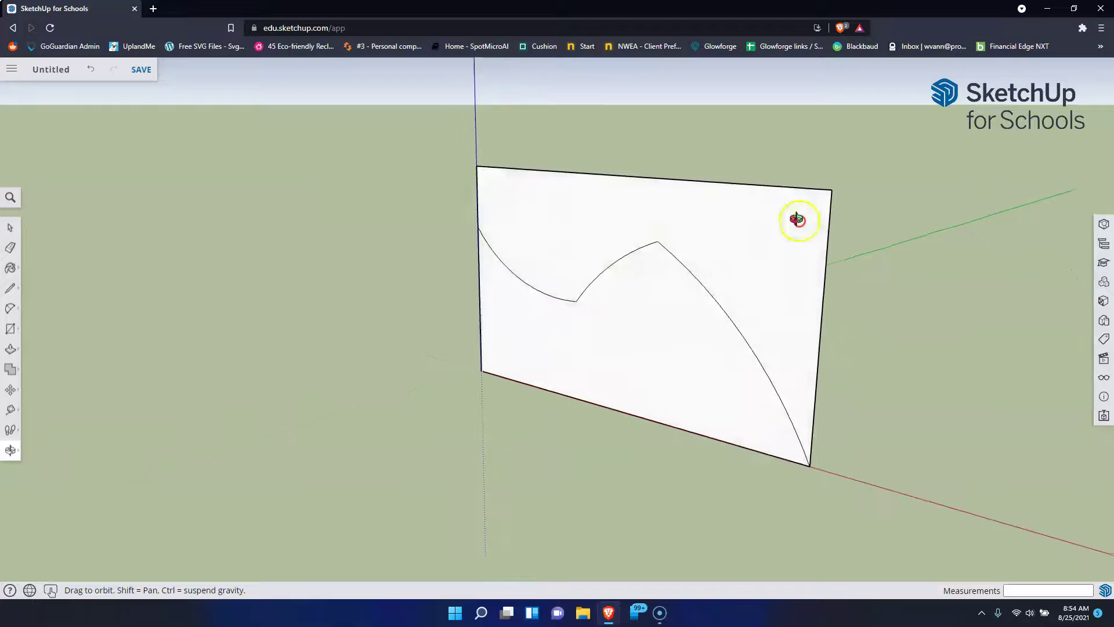
{"action": "key", "text": "e"}
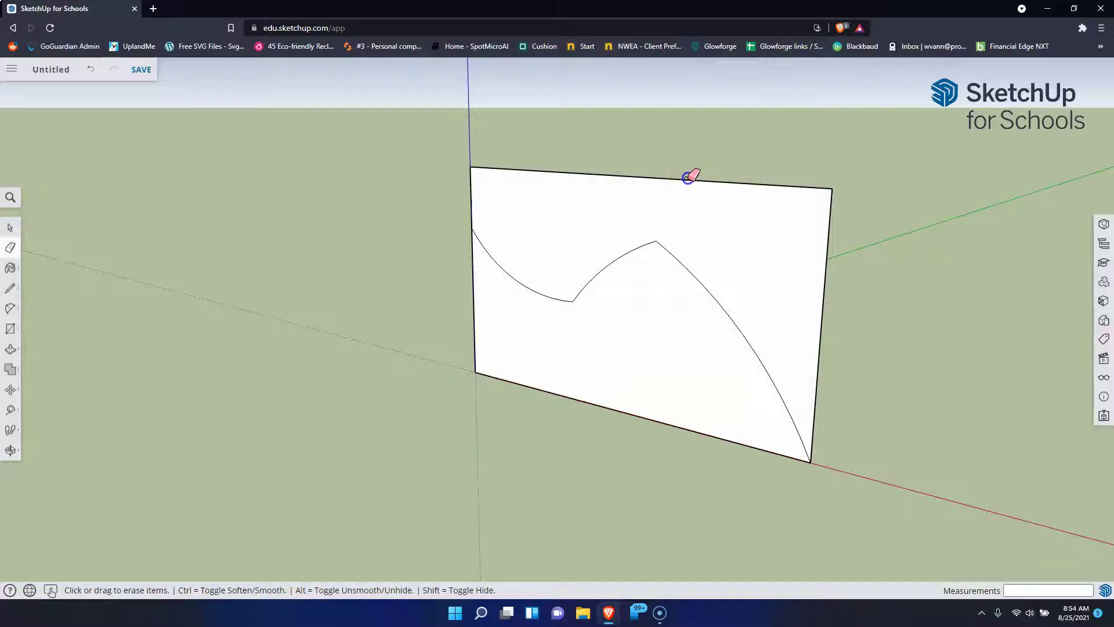
{"action": "left_click", "coordinate": [687, 181]}
{"action": "left_click", "coordinate": [830, 246]}
{"action": "left_click", "coordinate": [456, 190]}
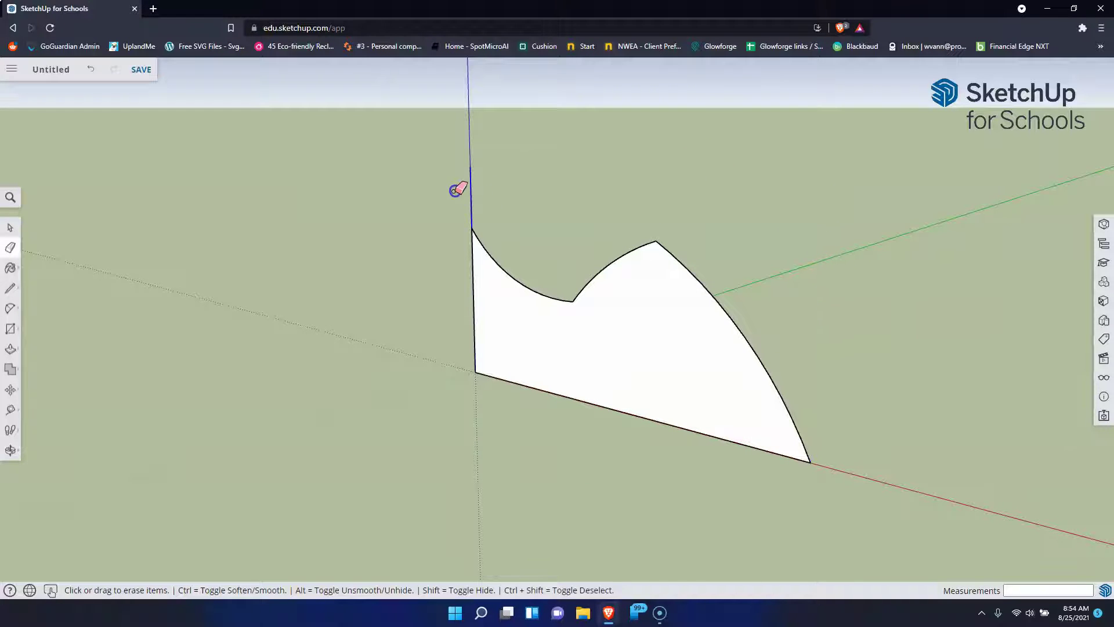
{"action": "left_click", "coordinate": [474, 300]}
{"action": "left_click", "coordinate": [575, 383]}
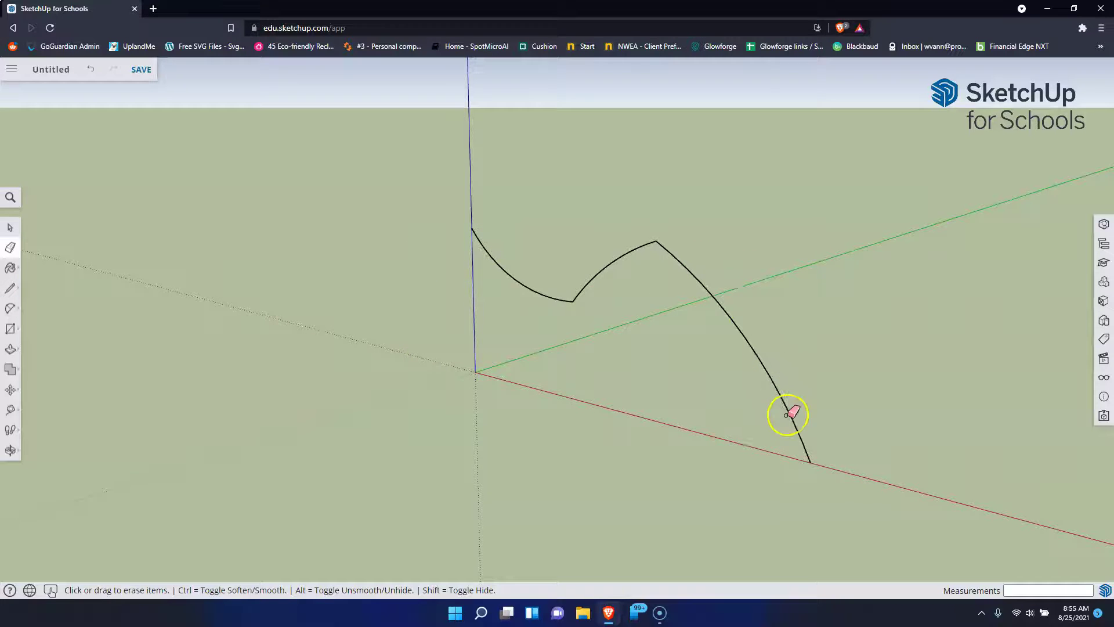
- Draw a horizontal circle with a radius of about 1' 7" centred on the arc path's start point on the blue axis
{"action": "middle_click_drag", "start_coordinate": [445, 323], "coordinate": [547, 433]}
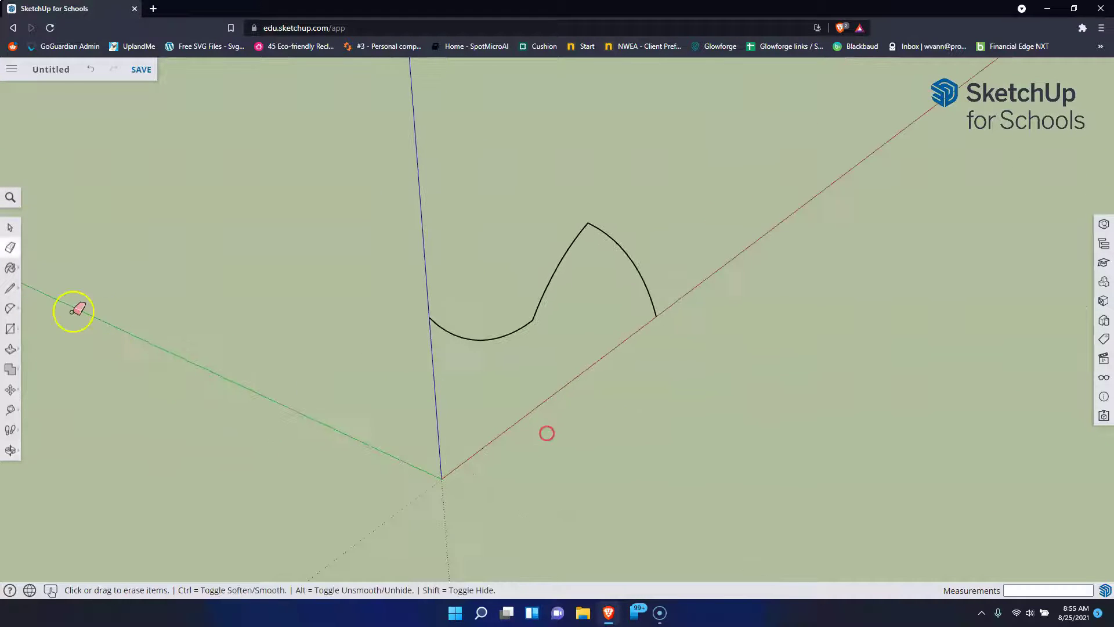
{"action": "left_click", "coordinate": [13, 326]}
{"action": "left_click", "coordinate": [57, 334]}
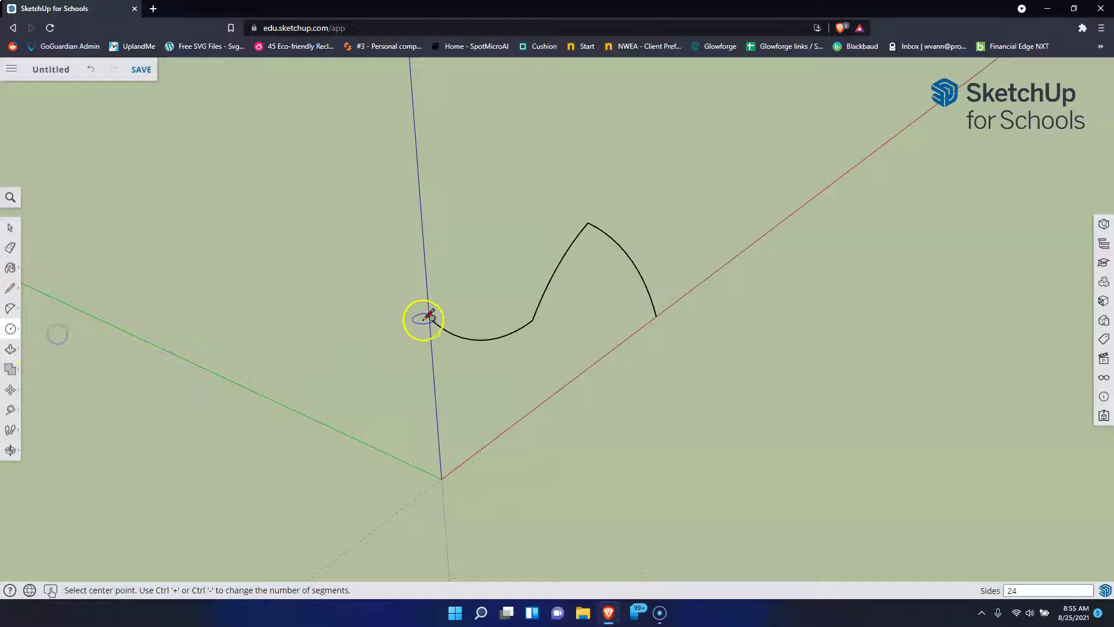
{"action": "middle_click_drag", "start_coordinate": [411, 323], "coordinate": [360, 322]}
{"action": "left_click", "coordinate": [409, 306]}
{"action": "left_click", "coordinate": [435, 307]}
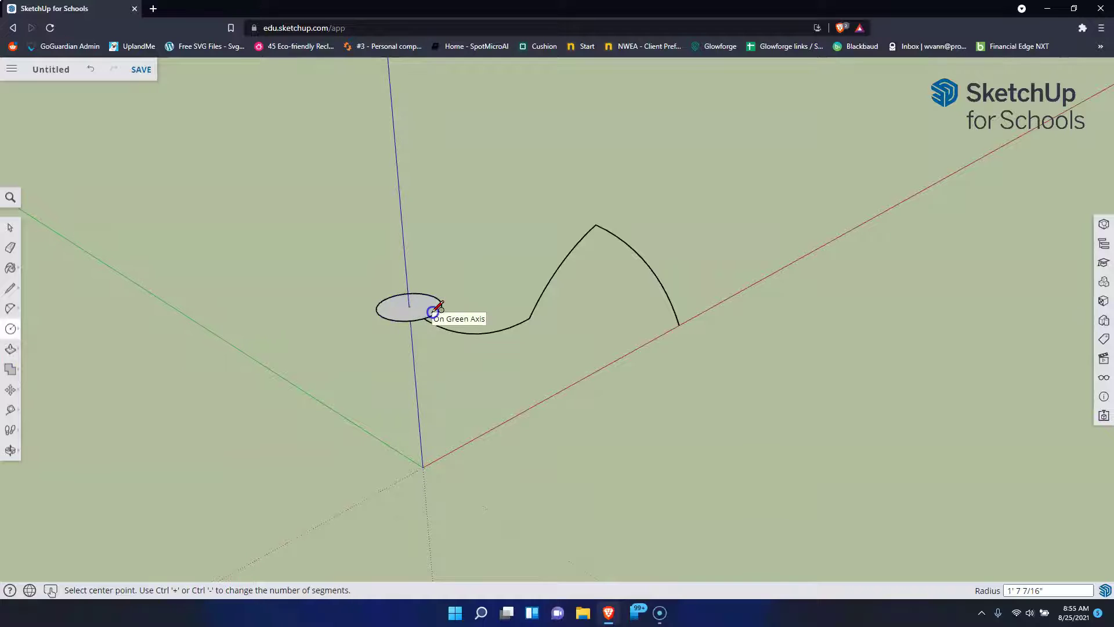
- Try to extrude the circle along only the first arc with Follow Me
{"action": "middle_click_drag", "start_coordinate": [604, 363], "coordinate": [302, 159]}
{"action": "middle_click_drag", "start_coordinate": [394, 282], "coordinate": [430, 309]}
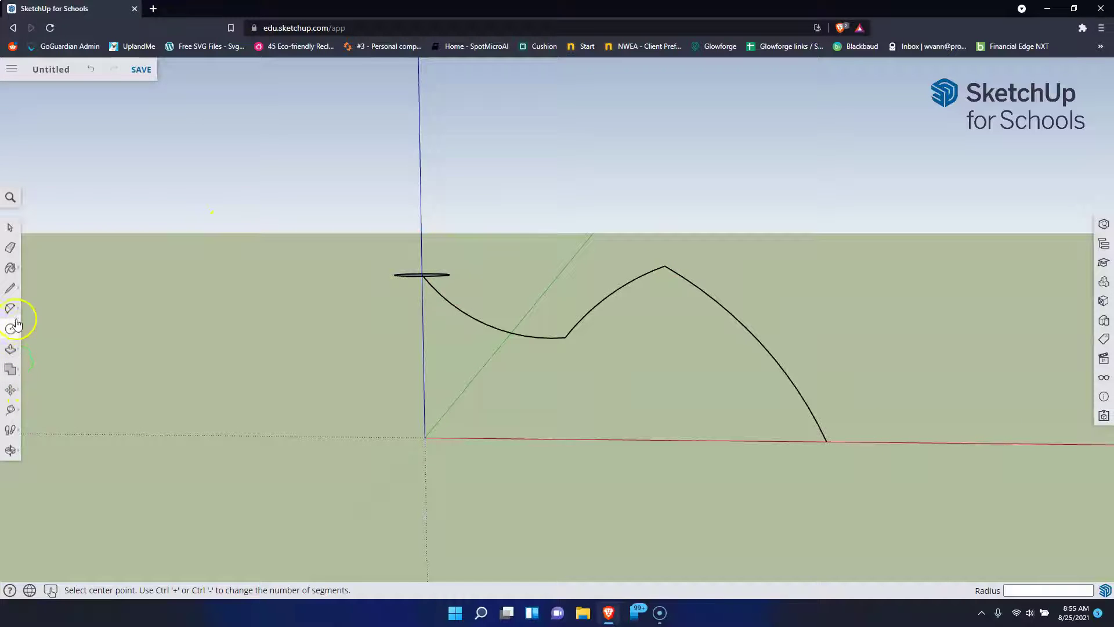
{"action": "left_click", "coordinate": [13, 352]}
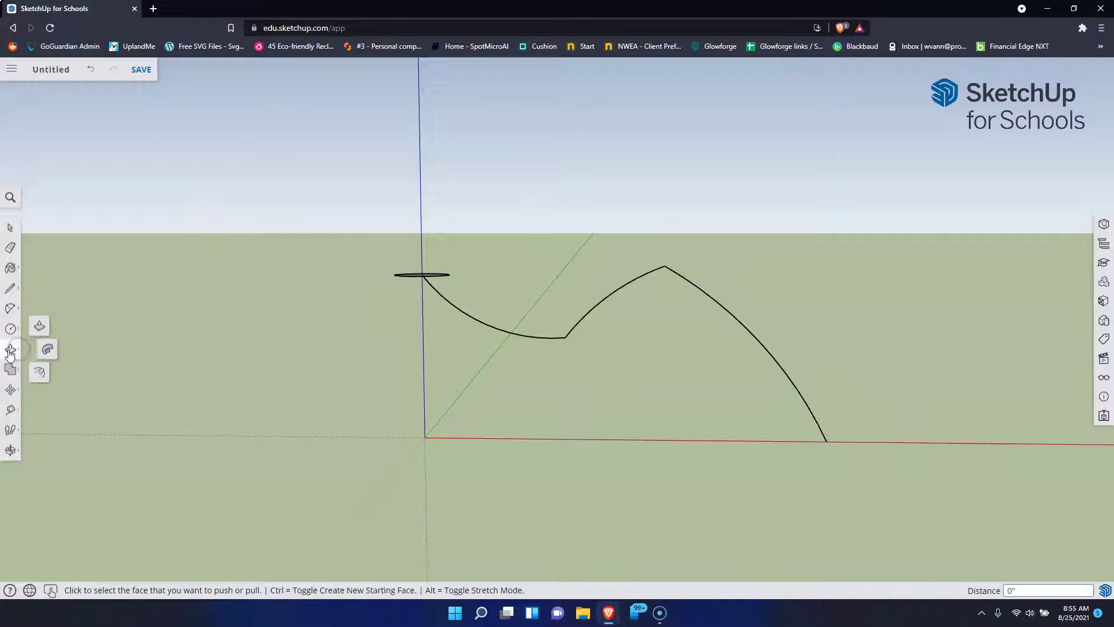
{"action": "left_click", "coordinate": [47, 354]}
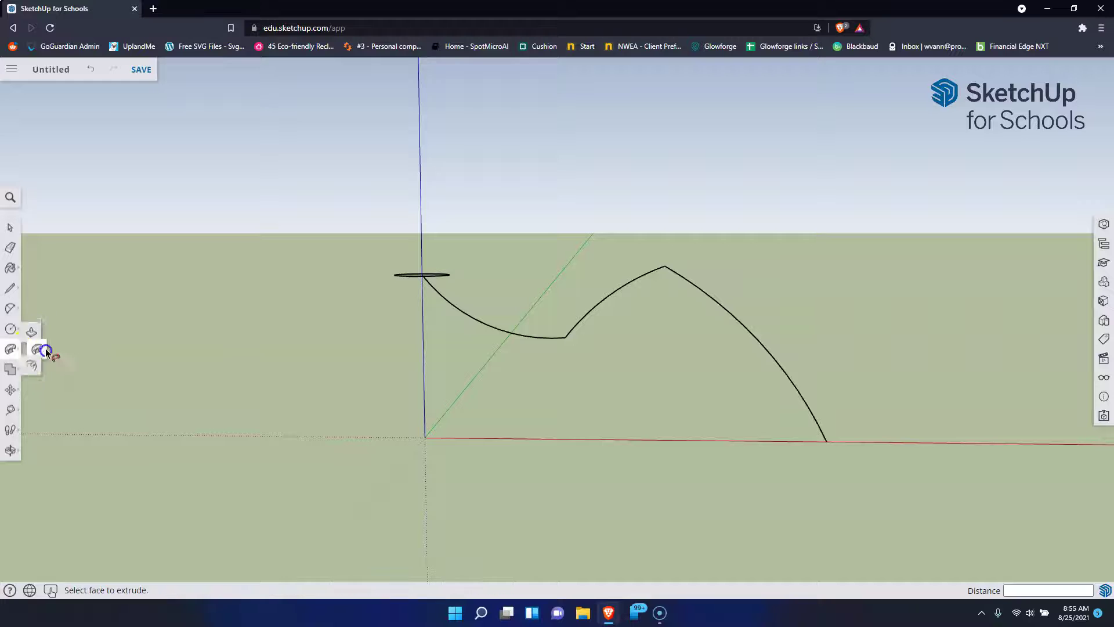
{"action": "middle_click_drag", "start_coordinate": [385, 288], "coordinate": [393, 157]}
{"action": "left_click", "coordinate": [419, 284]}
{"action": "left_click_drag", "start_coordinate": [419, 284], "coordinate": [571, 342]}
- Try to continue the tube from its end face along the second and third arcs with Follow Me
{"action": "left_click_drag", "start_coordinate": [607, 309], "coordinate": [619, 296]}
{"action": "middle_click_drag", "start_coordinate": [587, 328], "coordinate": [471, 377]}
{"action": "left_click", "coordinate": [565, 347]}
{"action": "left_click_drag", "start_coordinate": [564, 347], "coordinate": [588, 308]}
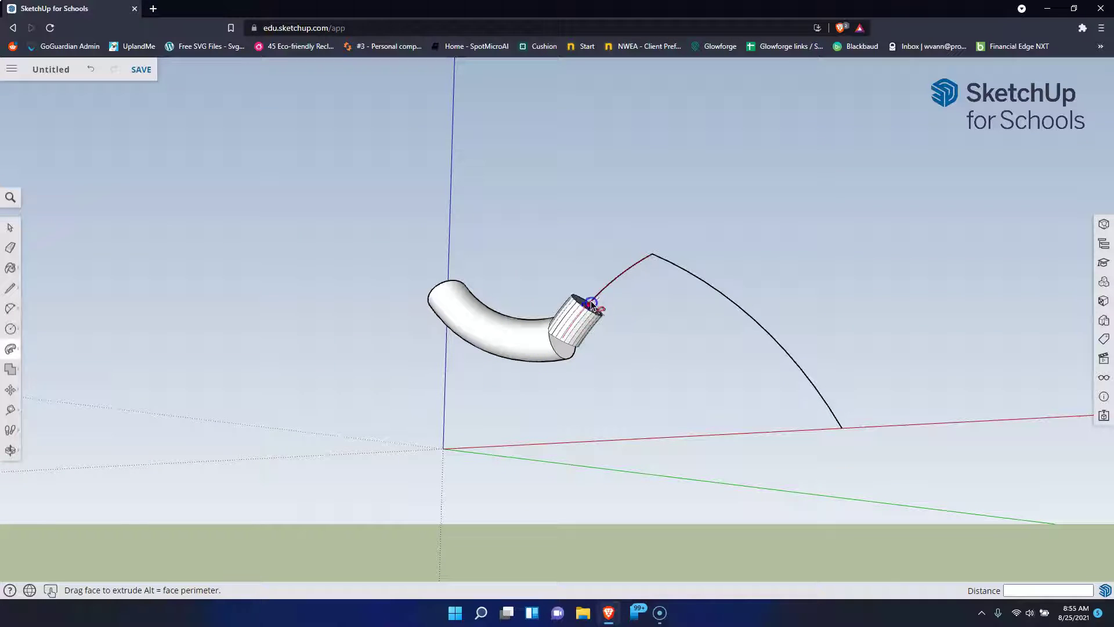
{"action": "left_click_drag", "start_coordinate": [649, 259], "coordinate": [662, 249]}
{"action": "middle_click_drag", "start_coordinate": [761, 305], "coordinate": [610, 416]}
{"action": "left_click_drag", "start_coordinate": [622, 267], "coordinate": [778, 546]}
- Undo the last Follow Me extrusions beyond the first arc
{"action": "middle_click_drag", "start_coordinate": [543, 306], "coordinate": [1060, 460]}
{"action": "middle_click_drag", "start_coordinate": [328, 297], "coordinate": [117, 154]}
{"action": "middle_click_drag", "start_coordinate": [490, 356], "coordinate": [290, 446]}
{"action": "key", "text": "ctrl+z"}
{"action": "key", "text": "ctrl+z"}
{"action": "key", "text": "ctrl+z"}
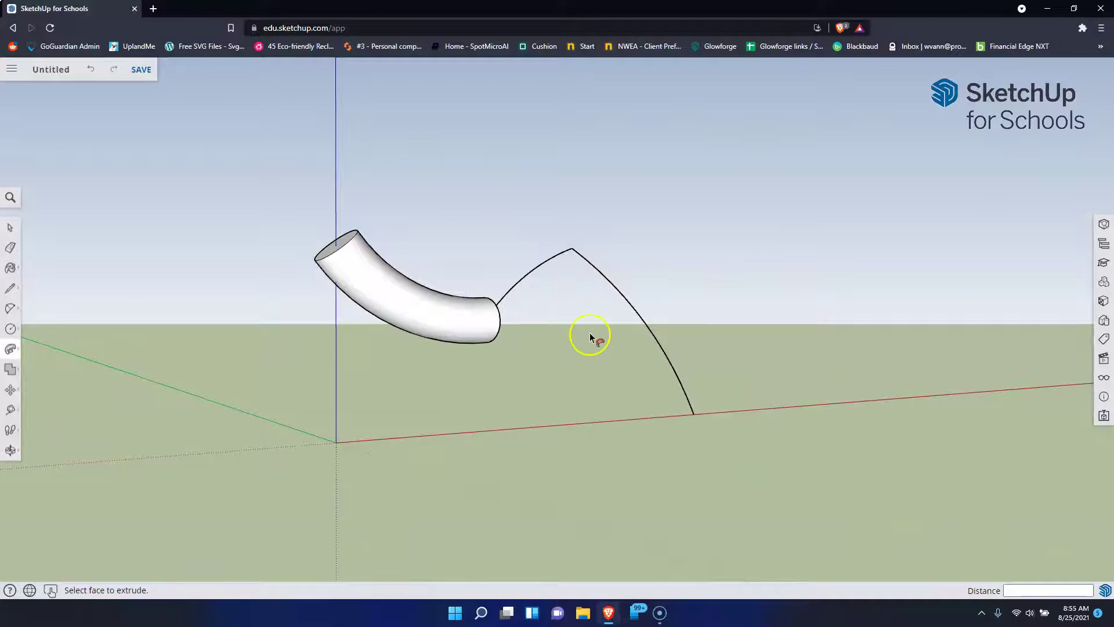
- Extrude the circle along all three connected arcs in one Follow Me sweep, ending at the red axis
{"action": "middle_click_drag", "start_coordinate": [324, 248], "coordinate": [432, 435]}
{"action": "left_click_drag", "start_coordinate": [450, 419], "coordinate": [489, 208]}
{"action": "left_click_drag", "start_coordinate": [553, 248], "coordinate": [537, 300]}
{"action": "middle_click_drag", "start_coordinate": [537, 300], "coordinate": [144, 308]}
{"action": "left_click_drag", "start_coordinate": [144, 308], "coordinate": [767, 293]}
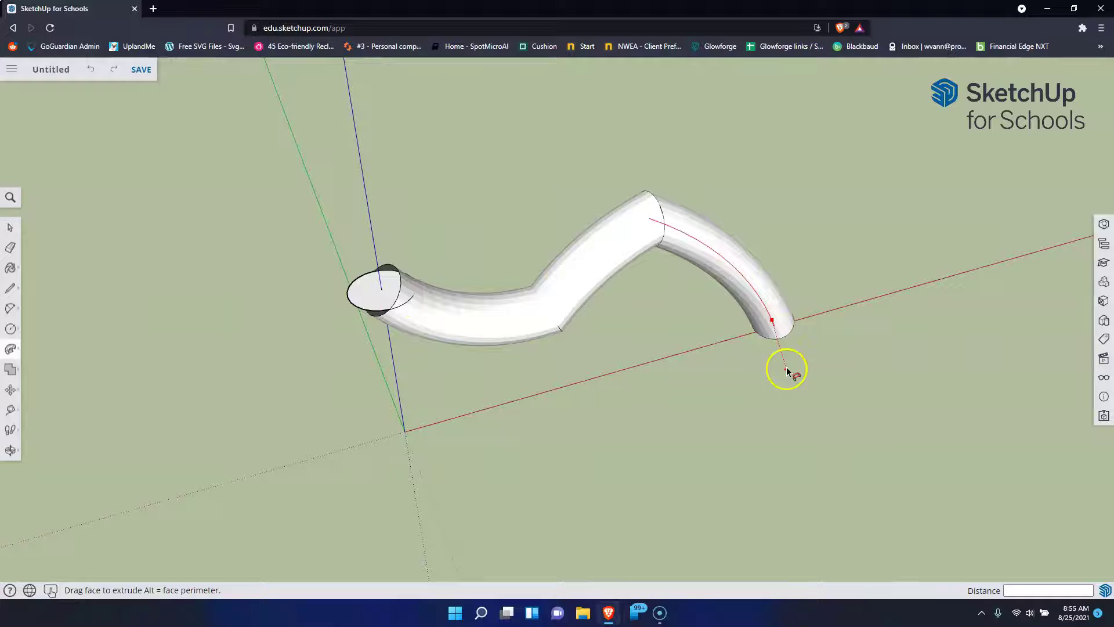
{"action": "left_click_drag", "start_coordinate": [851, 384], "coordinate": [851, 384]}
- Try to draw an arc between opposite edge points of the tube's end face at the blue axis, with a bulge of about 10 1/4"
{"action": "middle_click_drag", "start_coordinate": [791, 441], "coordinate": [150, 311]}
{"action": "left_click", "coordinate": [9, 307]}
{"action": "mouse_move", "coordinate": [218, 323]}
{"action": "middle_mouse_down"}
{"action": "mouse_move", "coordinate": [320, 304]}
{"action": "mouse_move", "coordinate": [651, 348]}
{"action": "middle_mouse_up"}
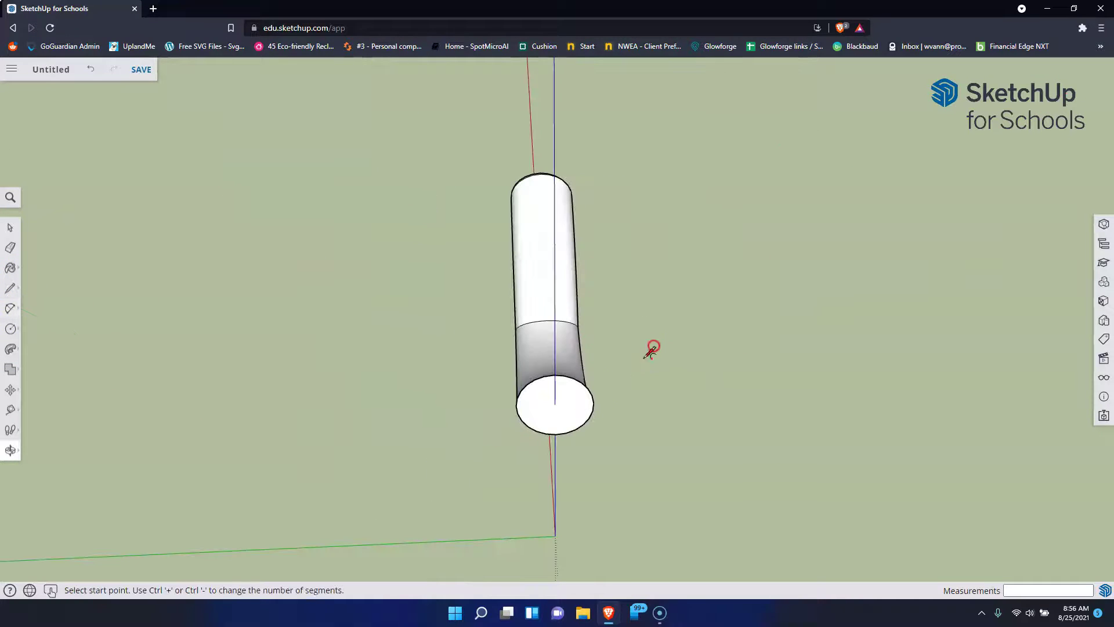
{"action": "left_click", "coordinate": [516, 405]}
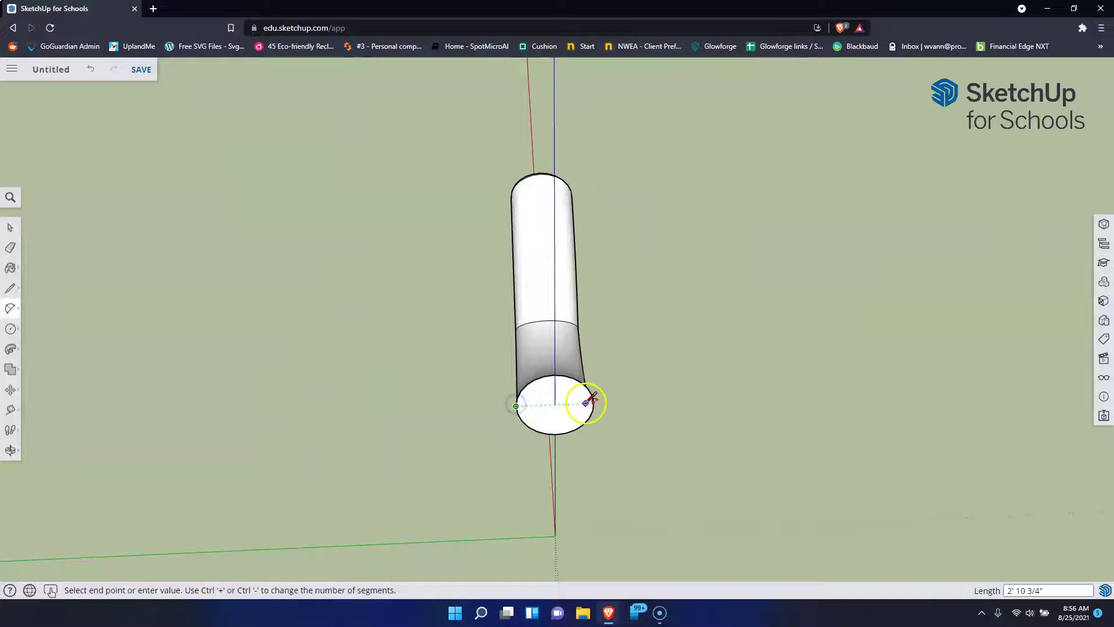
{"action": "left_click", "coordinate": [593, 402]}
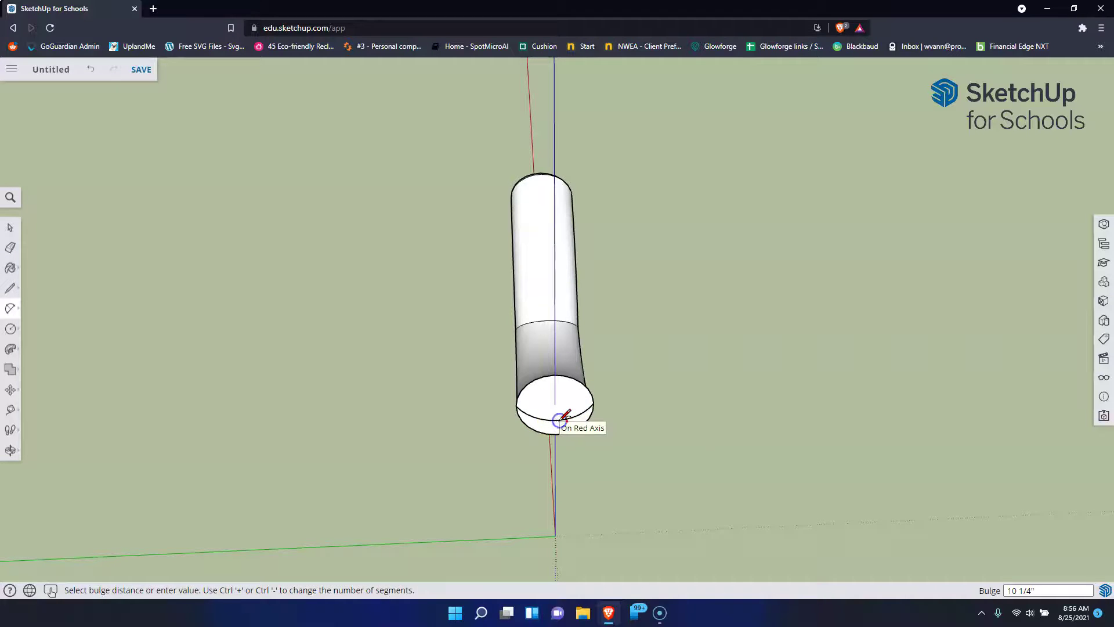
{"action": "left_click", "coordinate": [566, 421]}
{"action": "middle_click_drag", "start_coordinate": [696, 408], "coordinate": [288, 413]}
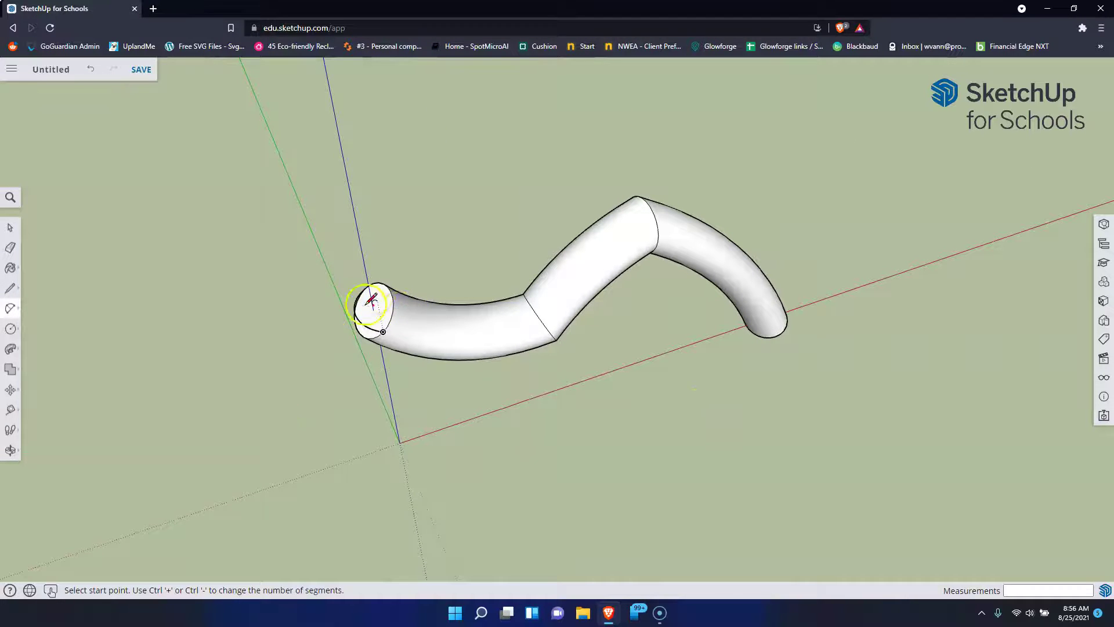
{"action": "middle_click_drag", "start_coordinate": [489, 350], "coordinate": [339, 340]}
{"action": "middle_click_drag", "start_coordinate": [348, 191], "coordinate": [494, 136]}
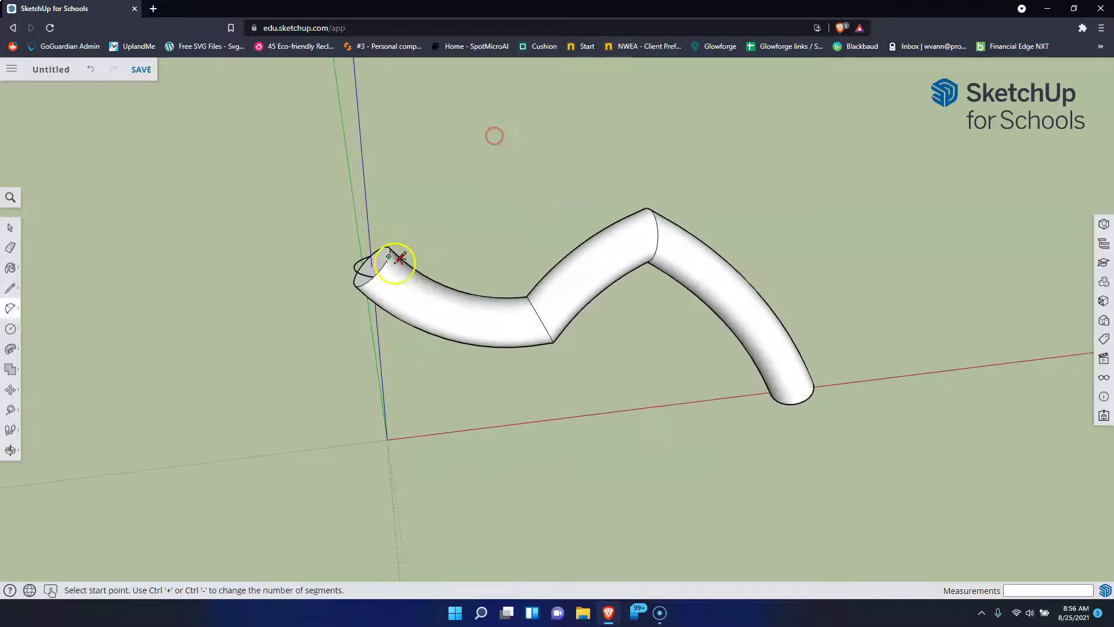
- Draw an arc between opposite edge points of the tube's end face at the blue axis, with its bulge lying on the face
{"action": "middle_click_drag", "start_coordinate": [337, 288], "coordinate": [549, 318]}
{"action": "left_click", "coordinate": [535, 316]}
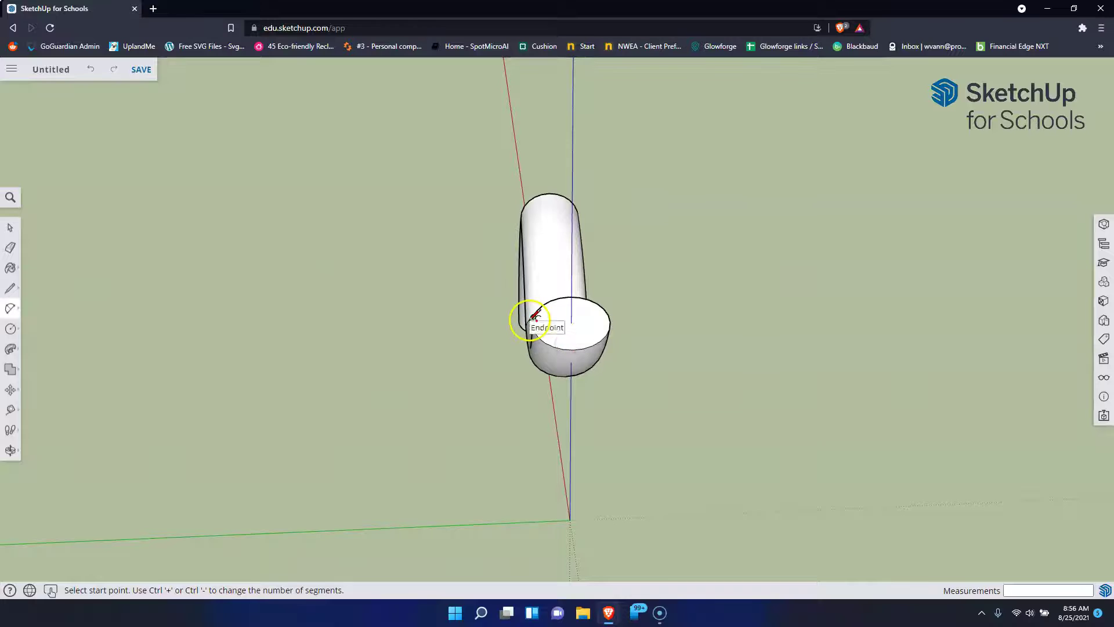
{"action": "left_click_drag", "start_coordinate": [532, 322], "coordinate": [609, 317]}
{"action": "left_click", "coordinate": [610, 321]}
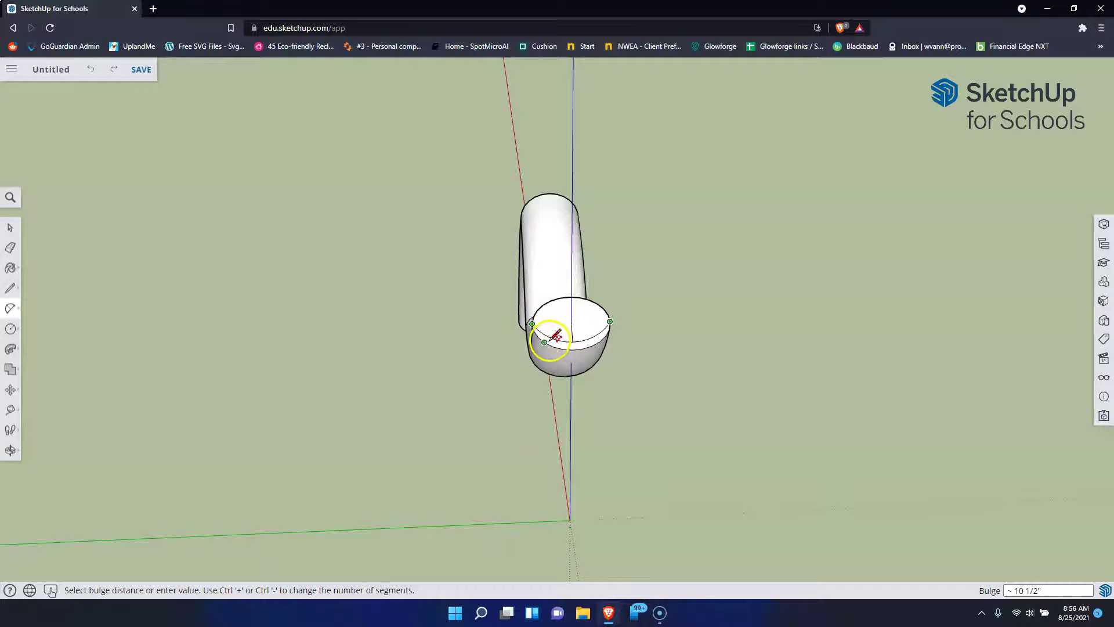
{"action": "middle_click_drag", "start_coordinate": [561, 322], "coordinate": [833, 333]}
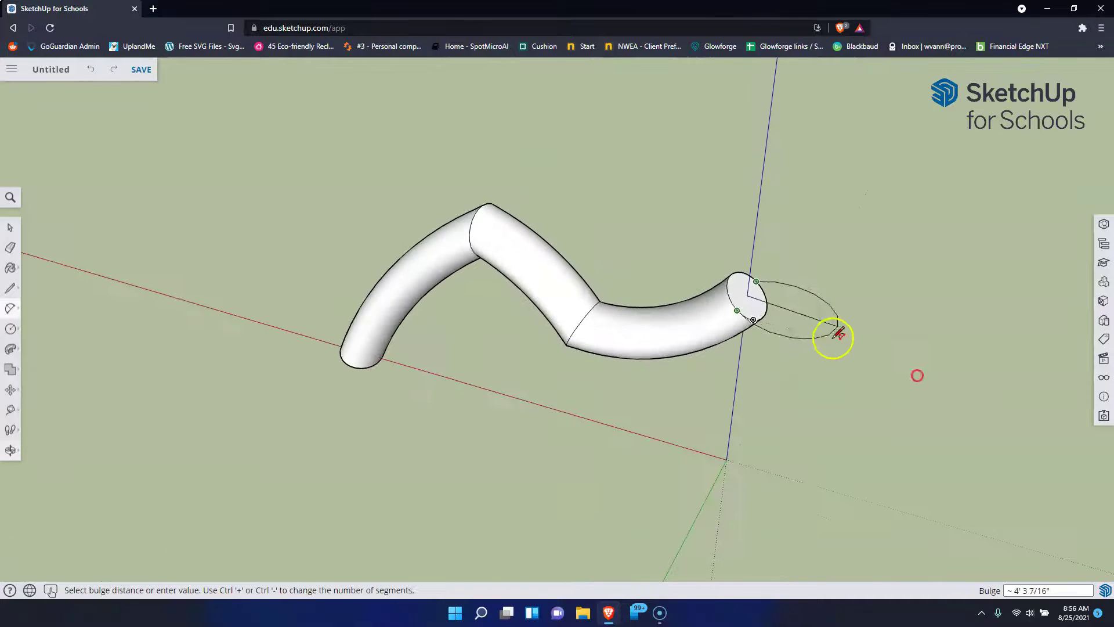
{"action": "left_click", "coordinate": [752, 317]}
{"action": "middle_click_drag", "start_coordinate": [854, 315], "coordinate": [17, 194]}
{"action": "middle_click_drag", "start_coordinate": [314, 246], "coordinate": [443, 442]}
{"action": "key", "text": "a"}
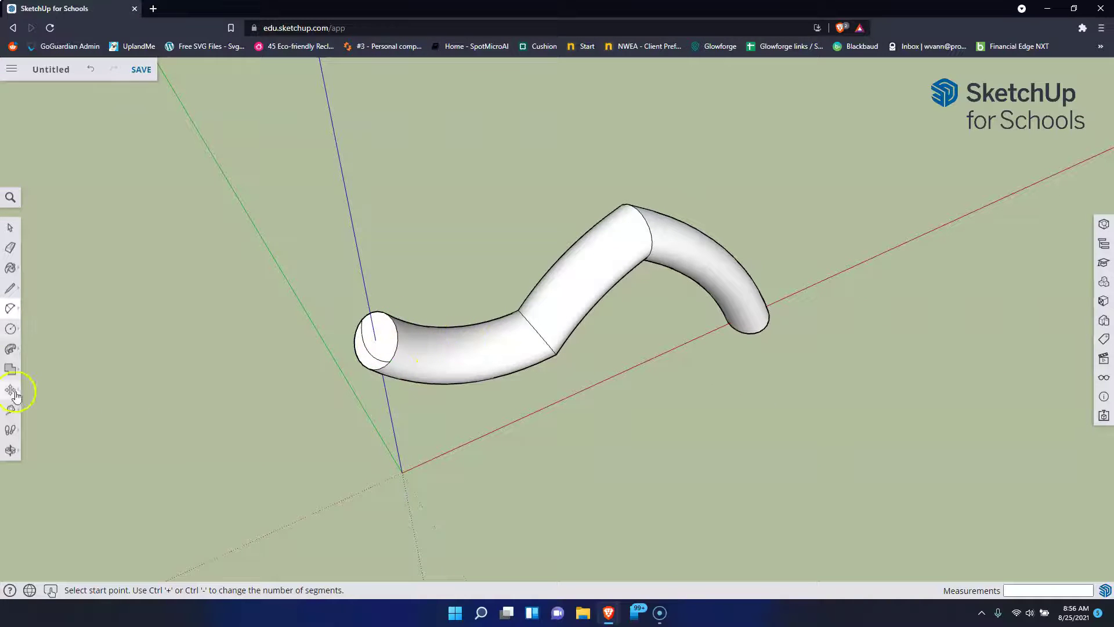
- Try extruding the larger part of the split end face outward about 9' 3 5/16" with Push/Pull, and undo it
{"action": "left_click", "coordinate": [18, 355]}
{"action": "left_click", "coordinate": [40, 324]}
{"action": "left_click_drag", "start_coordinate": [380, 333], "coordinate": [137, 305]}
{"action": "left_click", "coordinate": [99, 298]}
{"action": "left_click", "coordinate": [383, 342]}
{"action": "left_click", "coordinate": [184, 326]}
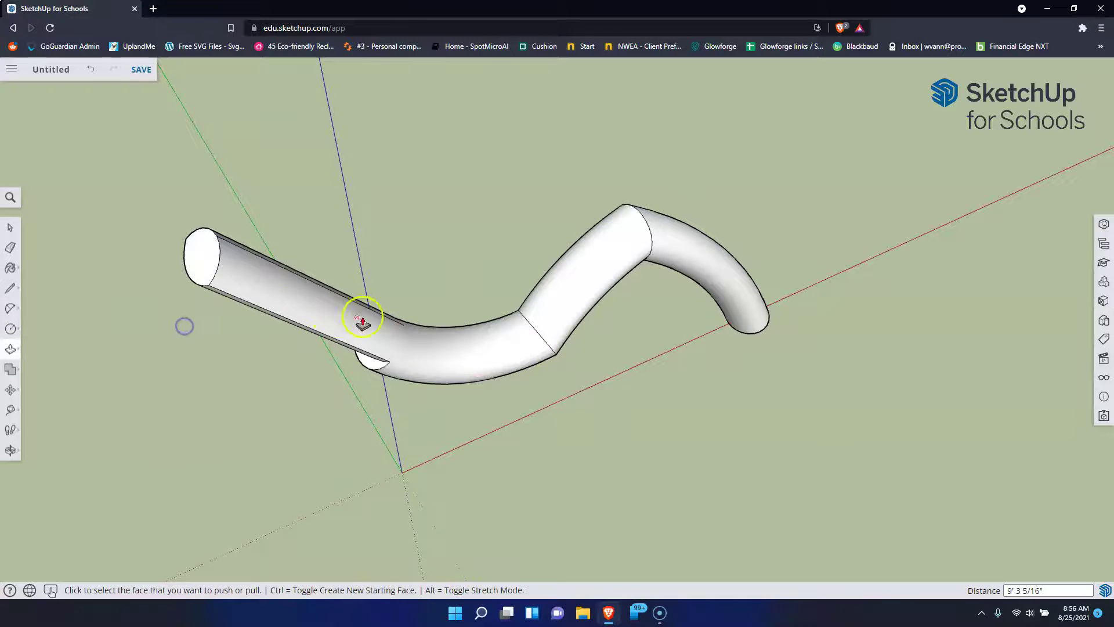
{"action": "key", "text": "ctrl+z"}
- Try to sweep the split part of the tube's end face along the tube with Follow Me
{"action": "left_click", "coordinate": [14, 350]}
{"action": "left_click", "coordinate": [42, 348]}
{"action": "left_click_drag", "start_coordinate": [382, 341], "coordinate": [552, 354]}
{"action": "middle_click_drag", "start_coordinate": [443, 364], "coordinate": [1049, 356]}
{"action": "middle_click_drag", "start_coordinate": [477, 391], "coordinate": [649, 373]}
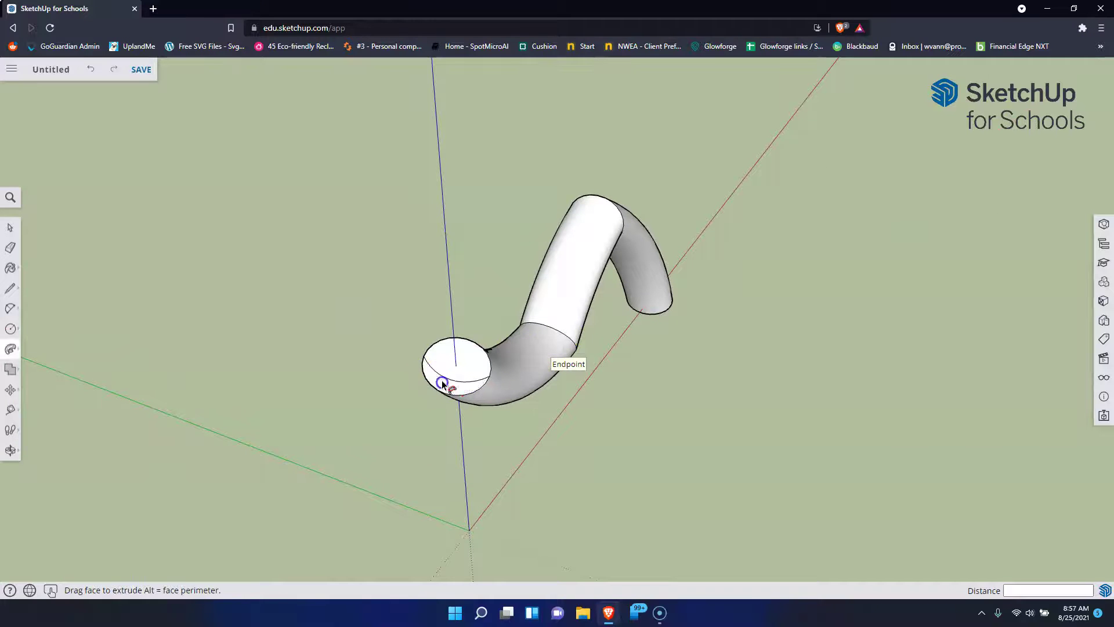
{"action": "left_click", "coordinate": [445, 381]}
{"action": "left_click", "coordinate": [445, 381]}
{"action": "left_click_drag", "start_coordinate": [445, 381], "coordinate": [517, 313]}
- Try to extrude the tube's far end face at the red axis with Follow Me, and inspect both ends
{"action": "middle_click_drag", "start_coordinate": [651, 298], "coordinate": [230, 336]}
{"action": "middle_click_drag", "start_coordinate": [633, 351], "coordinate": [529, 416]}
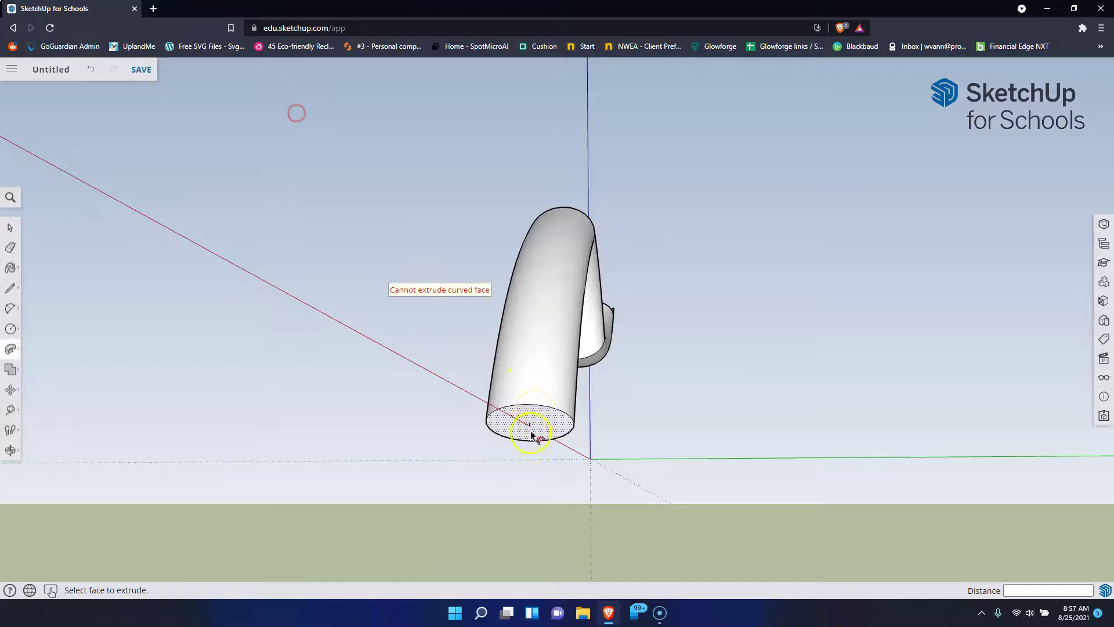
{"action": "left_click_drag", "start_coordinate": [535, 415], "coordinate": [507, 447]}
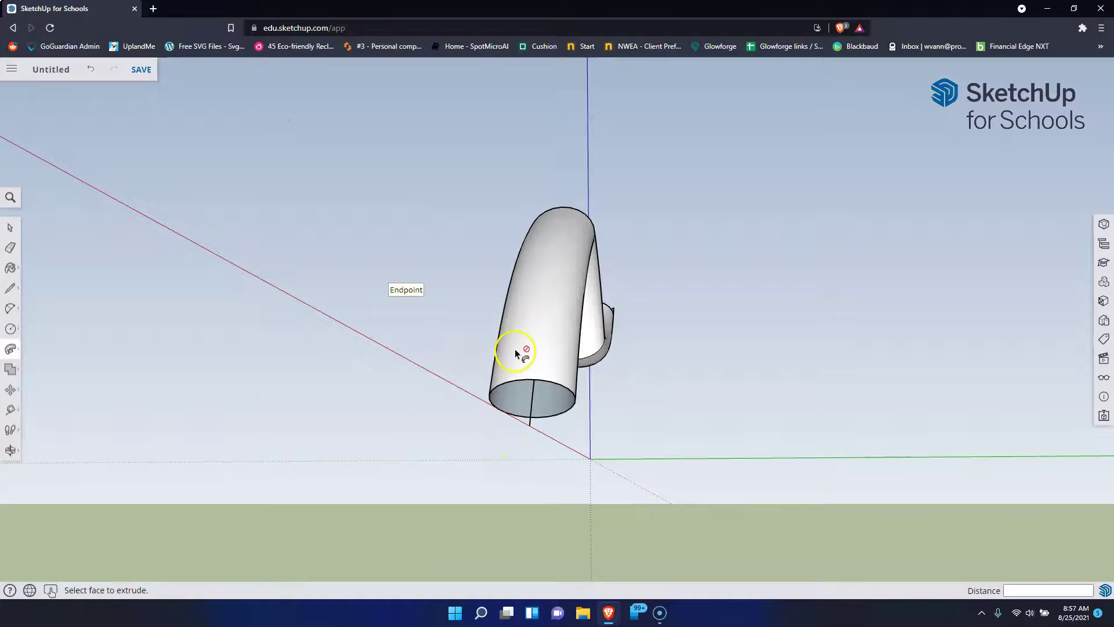
{"action": "middle_click_drag", "start_coordinate": [522, 316], "coordinate": [651, 281]}
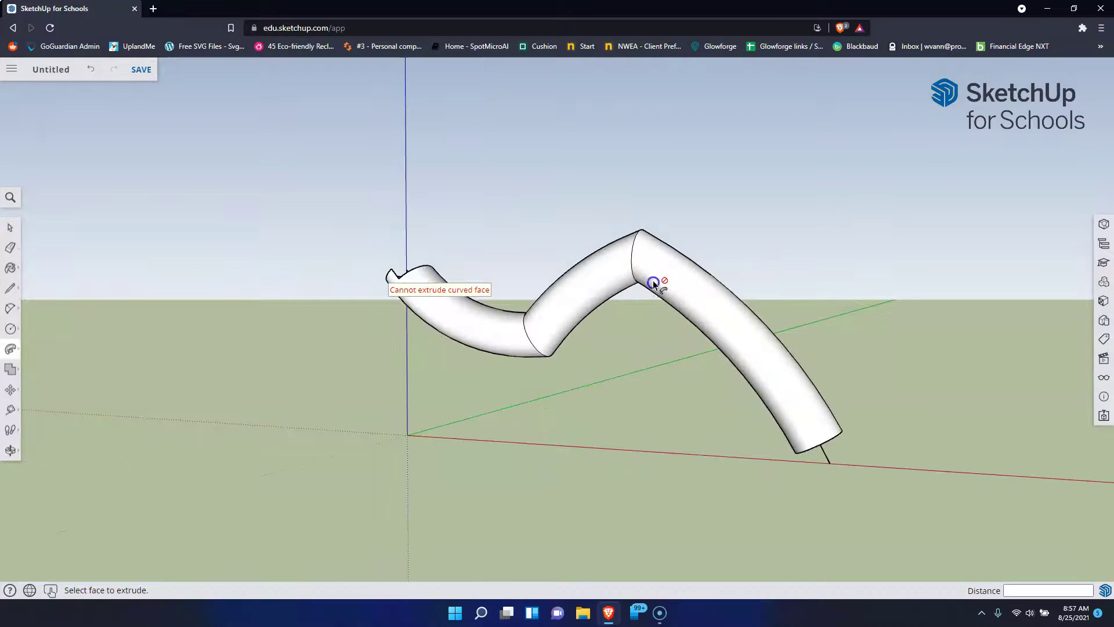
{"action": "left_click", "coordinate": [470, 328]}
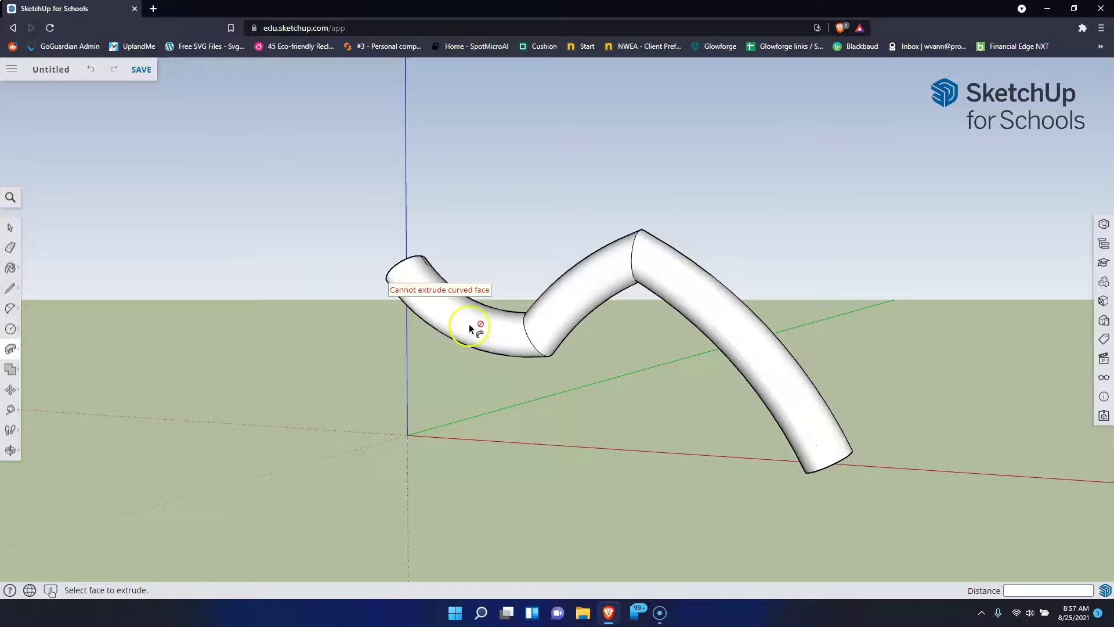
{"action": "middle_click_drag", "start_coordinate": [381, 294], "coordinate": [576, 316]}
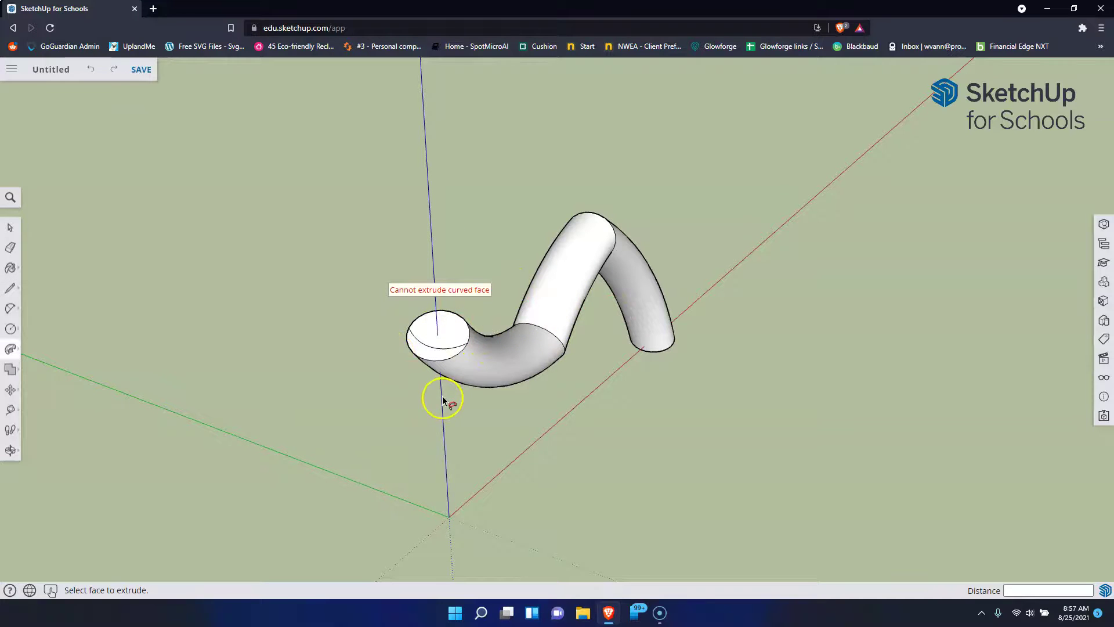
- Undo all modelling operations until the tube, its path arcs and the underlying rectangle are gone
{"action": "key", "text": "ctrl+z"}
{"action": "key", "text": "ctrl+z"}
{"action": "key", "text": "ctrl+z"}
{"action": "key", "text": "ctrl+z"}
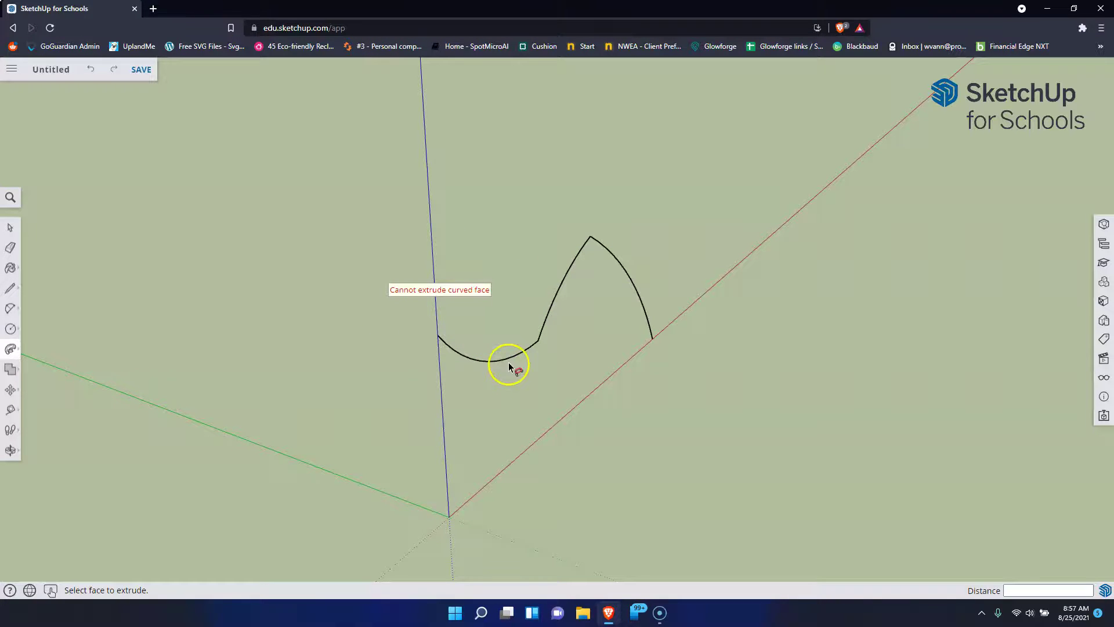
{"action": "key", "text": "ctrl+z"}
{"action": "key", "text": "ctrl+z"}
{"action": "key", "text": "ctrl+z"}
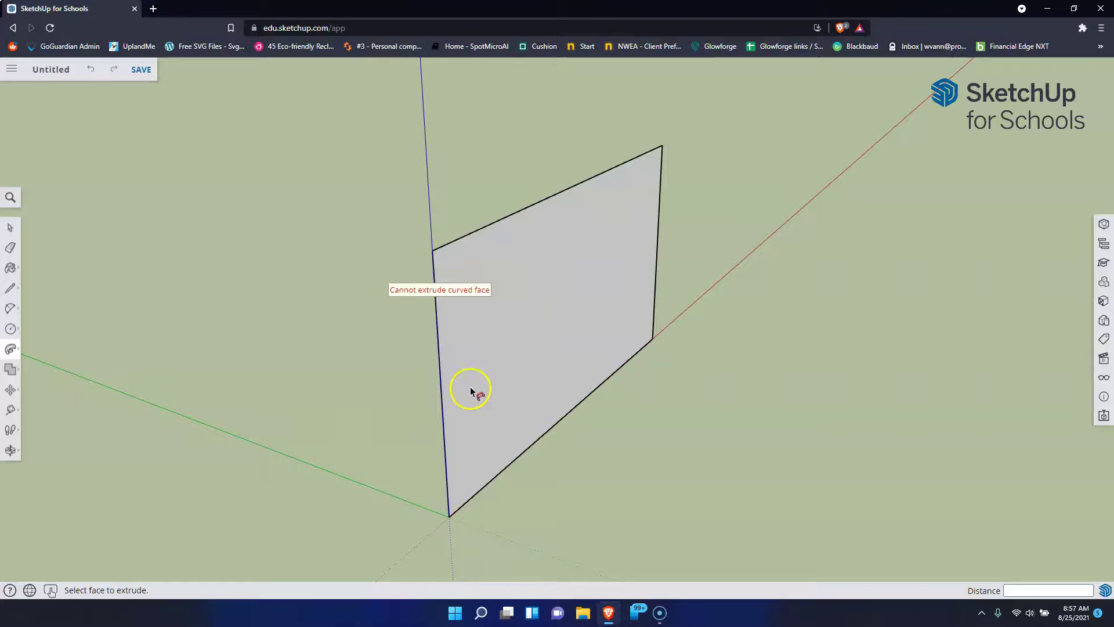
- Draw a rectangle of about 16' 6 9/16" by 11' 6 1/8" on the ground plane, starting at the origin
{"action": "middle_click_drag", "start_coordinate": [100, 341], "coordinate": [375, 355]}
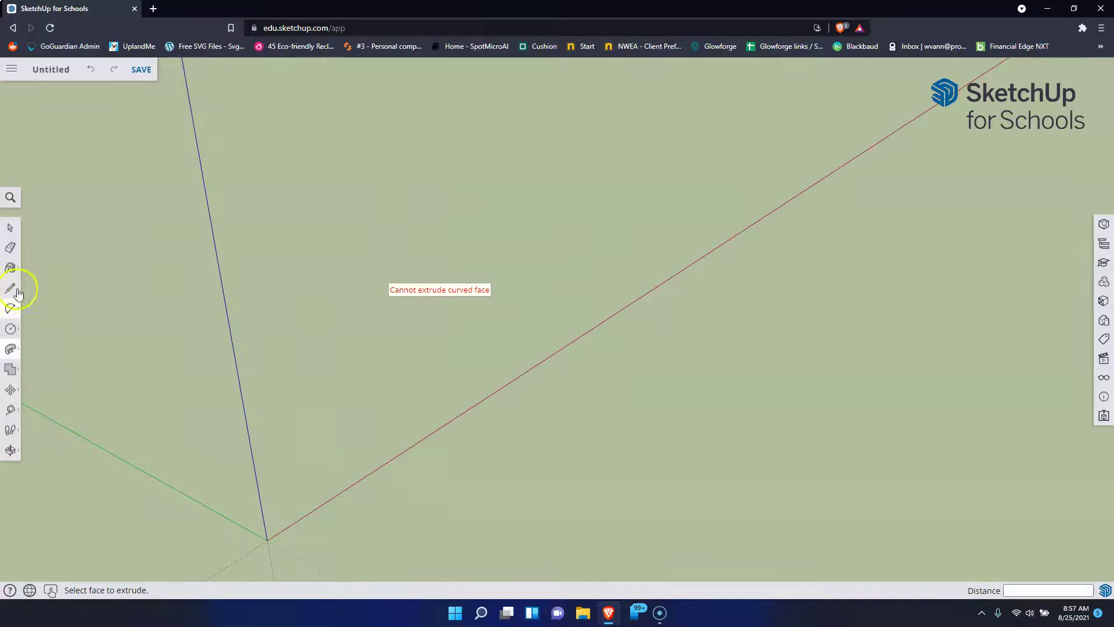
{"action": "left_click", "coordinate": [11, 330]}
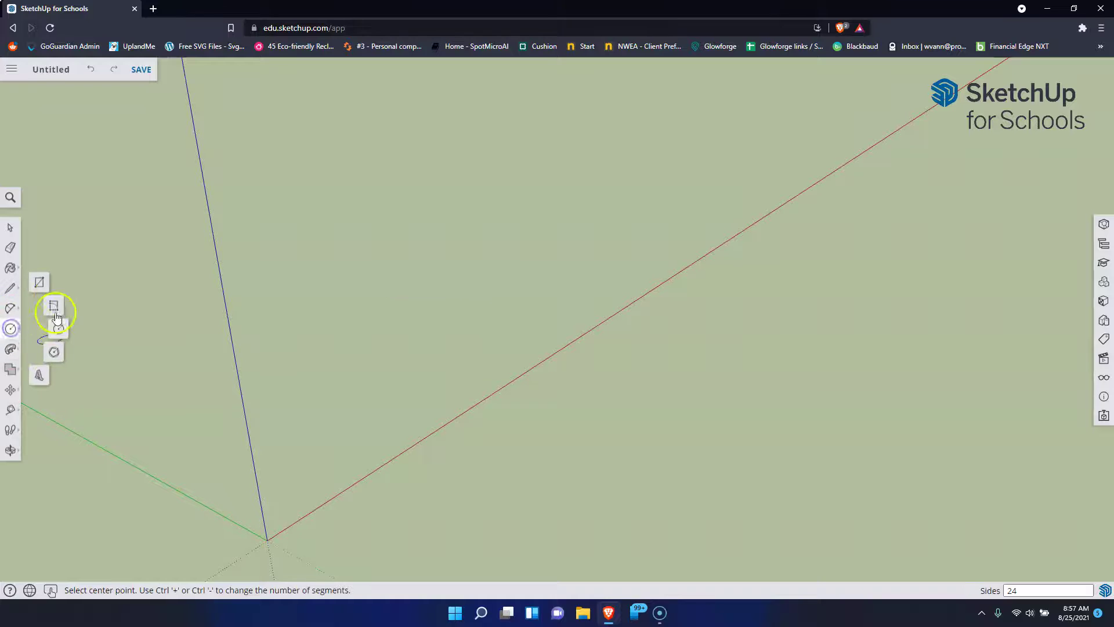
{"action": "left_click", "coordinate": [38, 286]}
{"action": "left_click_drag", "start_coordinate": [275, 529], "coordinate": [356, 354]}
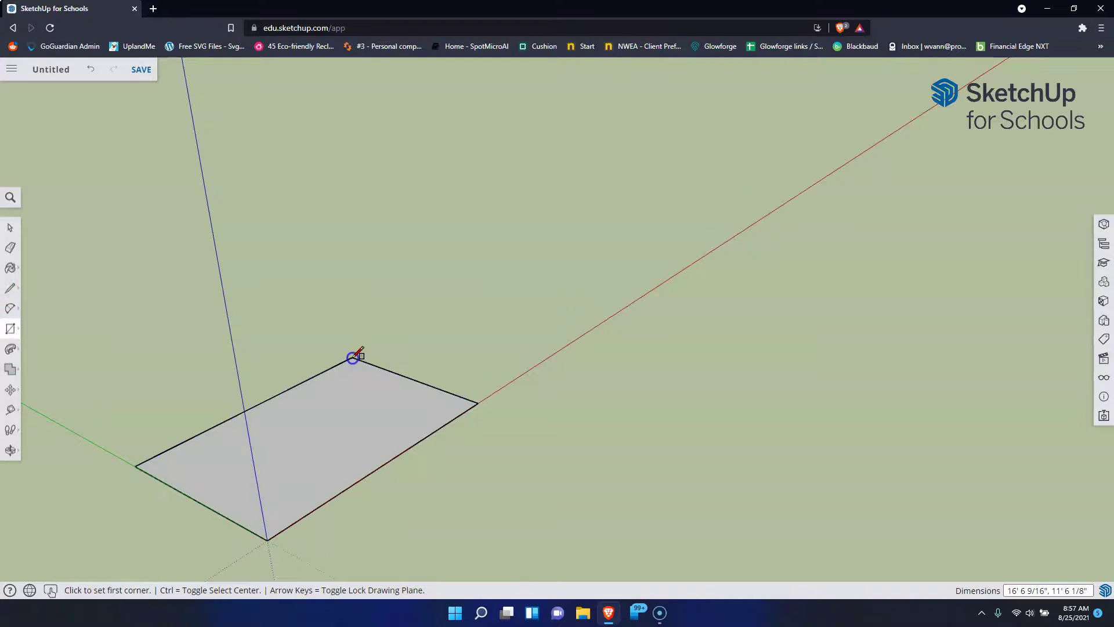
- Try to draw a line from the rectangle's corner at the origin, and undo it
{"action": "left_click", "coordinate": [15, 293]}
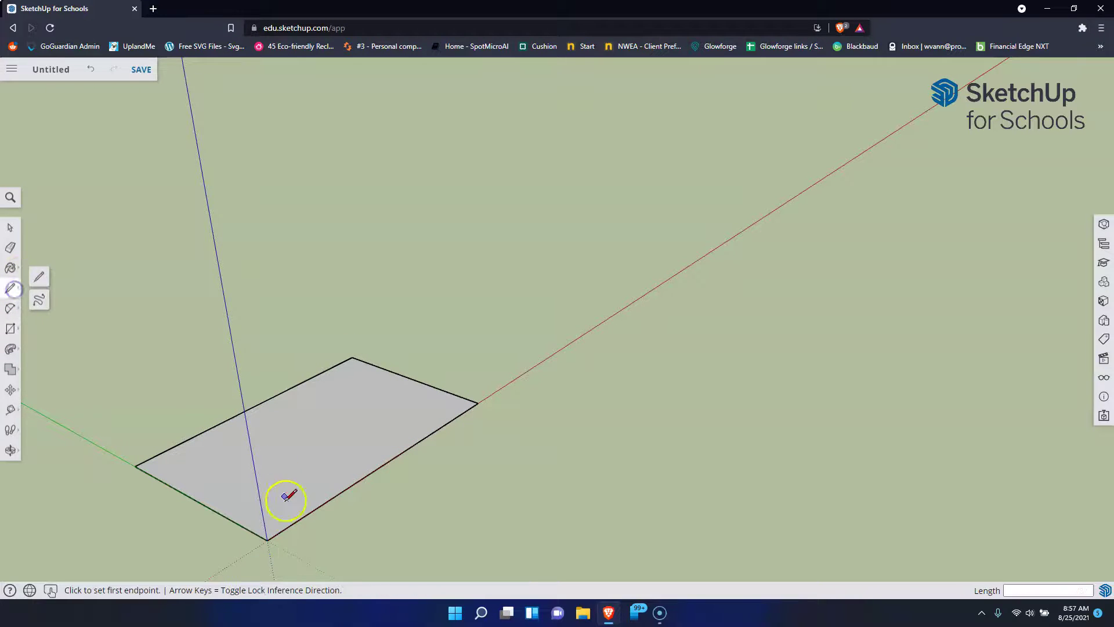
{"action": "left_click", "coordinate": [267, 540]}
{"action": "left_click", "coordinate": [281, 247]}
{"action": "middle_click_drag", "start_coordinate": [306, 301], "coordinate": [571, 382]}
{"action": "key", "text": "ctrl+z"}
- Draw a slanted line from the origin corner, rising above the rectangle as the extrusion path
{"action": "middle_click_drag", "start_coordinate": [271, 393], "coordinate": [302, 304]}
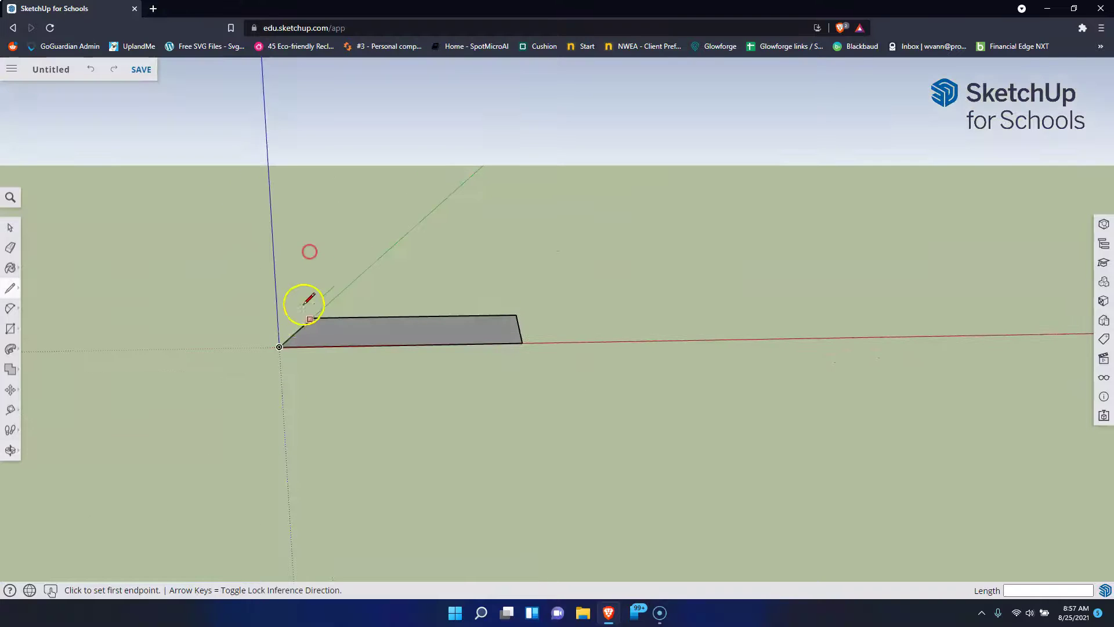
{"action": "left_click", "coordinate": [282, 347]}
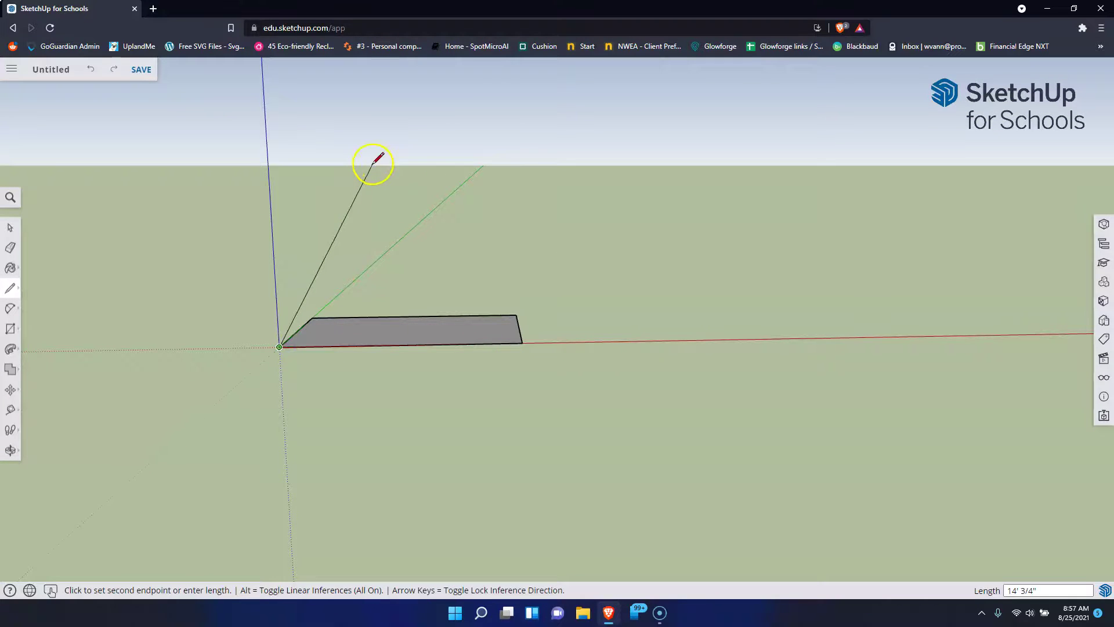
{"action": "left_click", "coordinate": [477, 109]}
{"action": "middle_click_drag", "start_coordinate": [629, 195], "coordinate": [567, 418]}
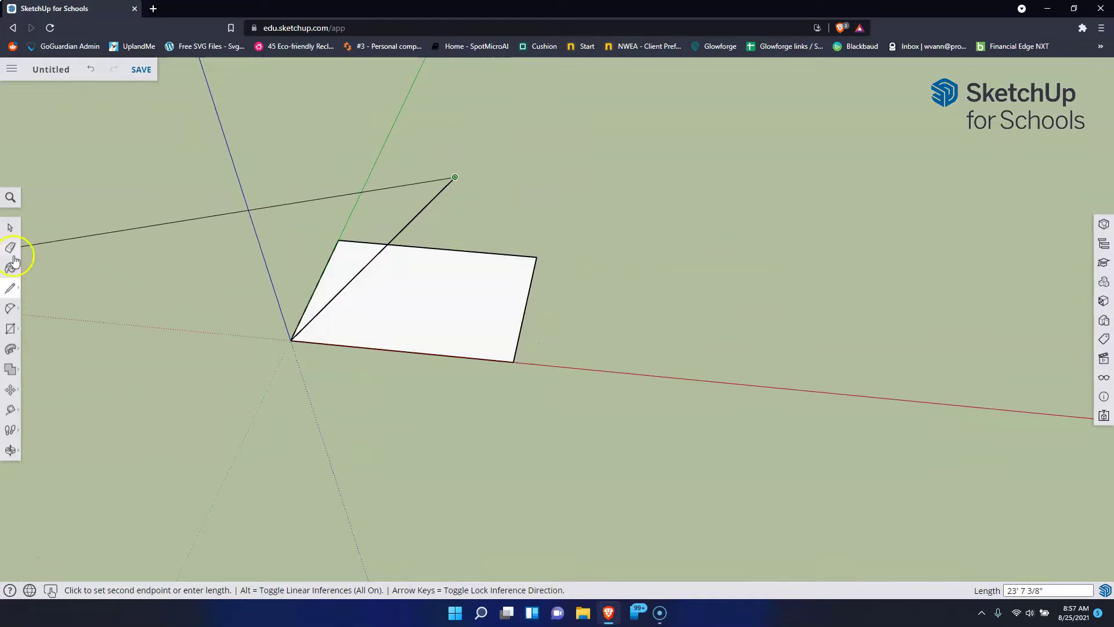
- Extrude the rectangle along the slanted line to its endpoint with Follow Me
{"action": "left_click", "coordinate": [12, 349]}
{"action": "left_click_drag", "start_coordinate": [390, 326], "coordinate": [451, 178]}
{"action": "middle_click_drag", "start_coordinate": [793, 261], "coordinate": [194, 499]}
{"action": "key", "text": "p"}
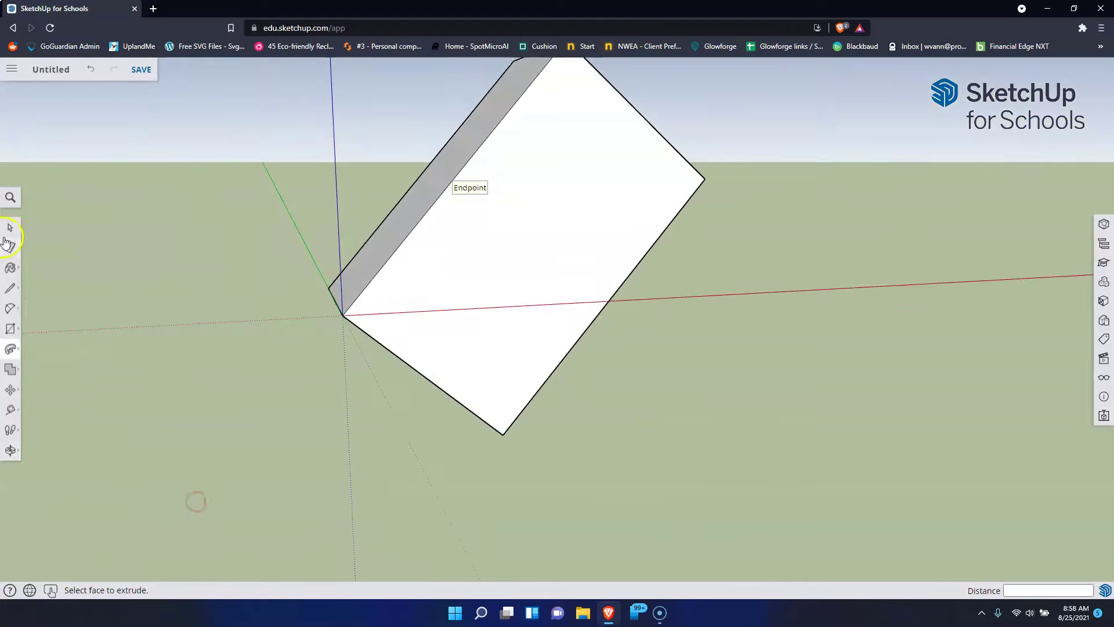
- Draw a line along the red axis across the solid's front face, from the origin to the opposite edge
{"action": "left_click", "coordinate": [11, 289]}
{"action": "left_click", "coordinate": [342, 315]}
{"action": "left_click", "coordinate": [614, 298]}
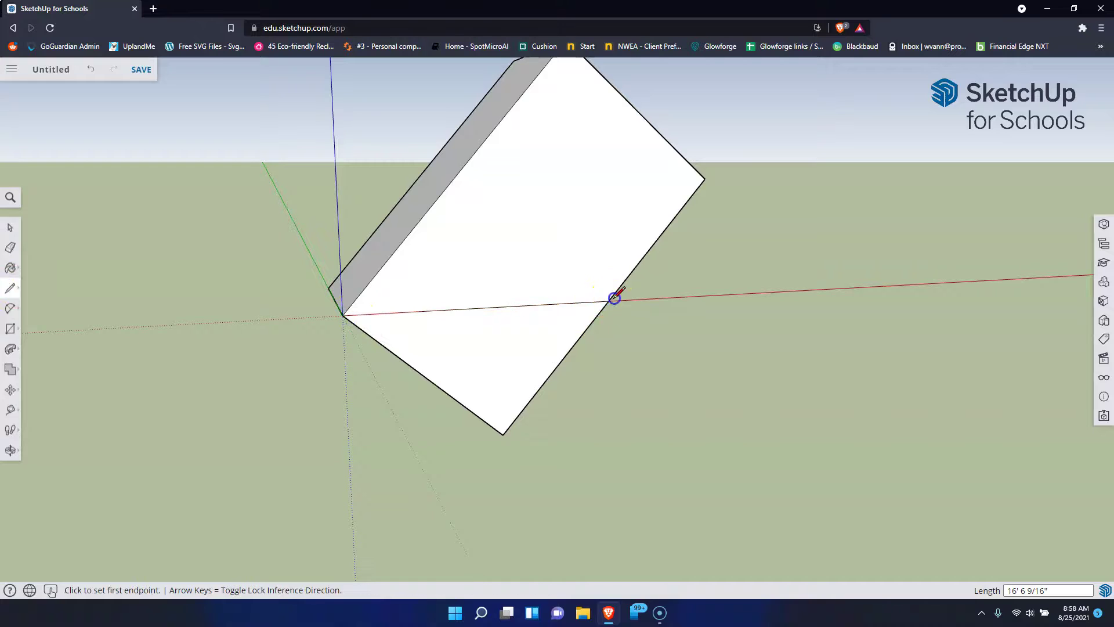
- Push the part of the front face below the red axis through the full 11' 6 1/8" depth to cut it away
{"action": "left_click", "coordinate": [10, 348]}
{"action": "left_click", "coordinate": [29, 334]}
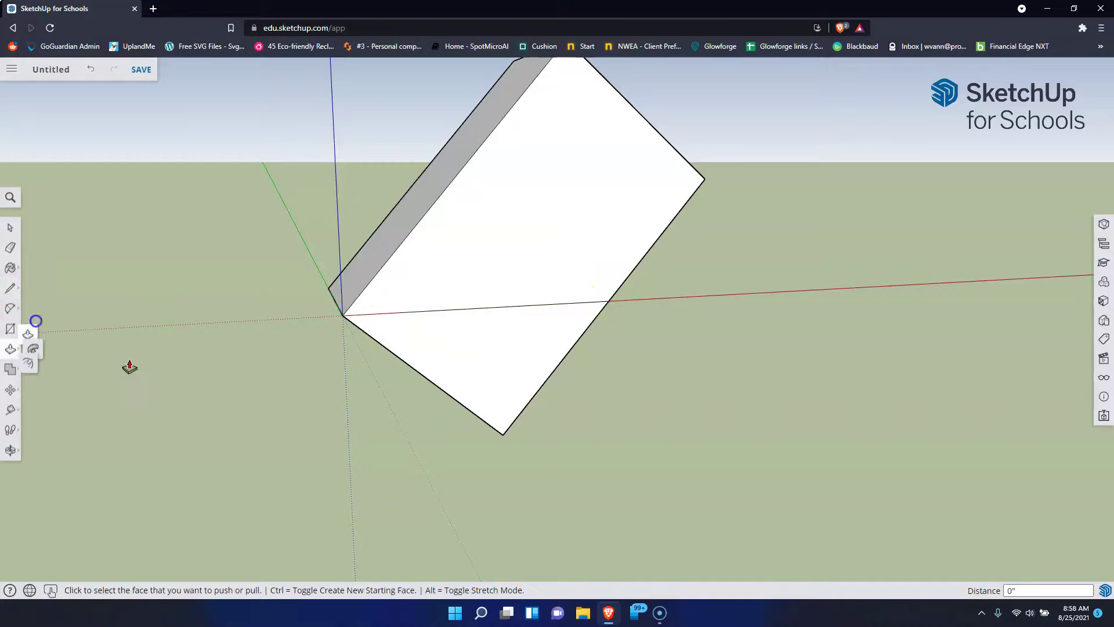
{"action": "left_click", "coordinate": [393, 334]}
{"action": "left_click", "coordinate": [353, 294]}
{"action": "middle_click_drag", "start_coordinate": [352, 294], "coordinate": [435, 249]}
{"action": "key", "text": "p"}
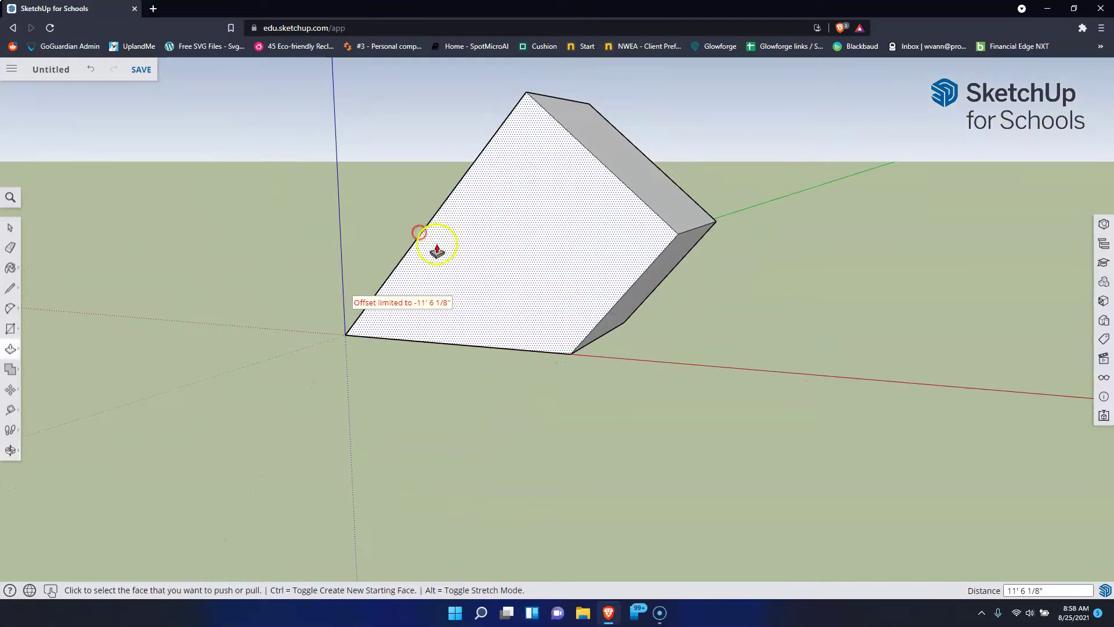